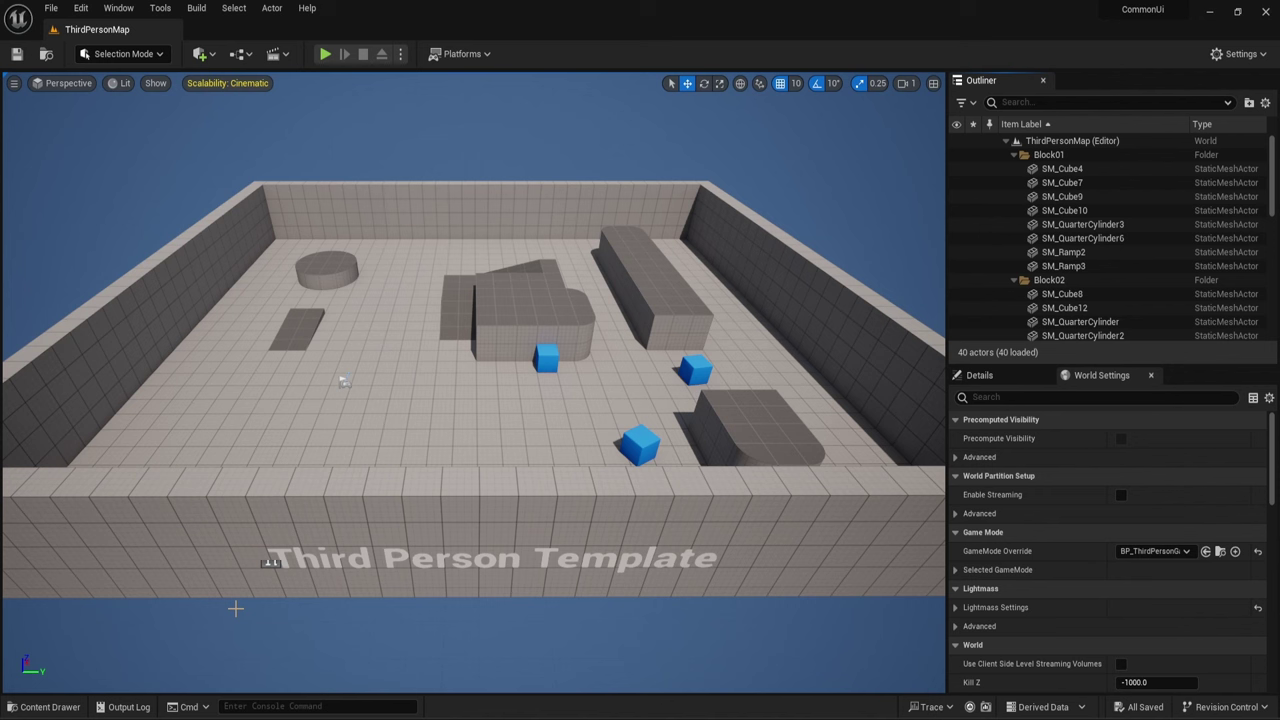
# Step: Look over the project's Images folder and the free controller and keyboard prompts download page in the browser
pyautogui.click(45, 707)
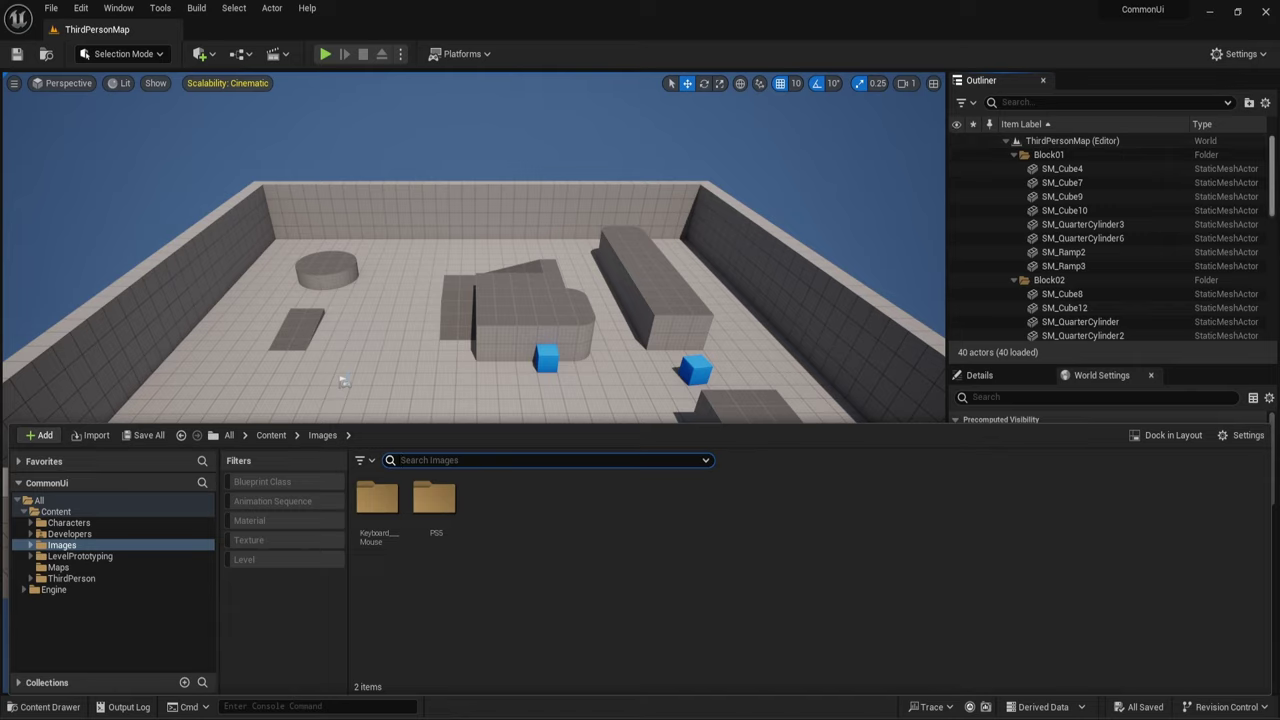
pyautogui.hotkey('alt', 'Tab')
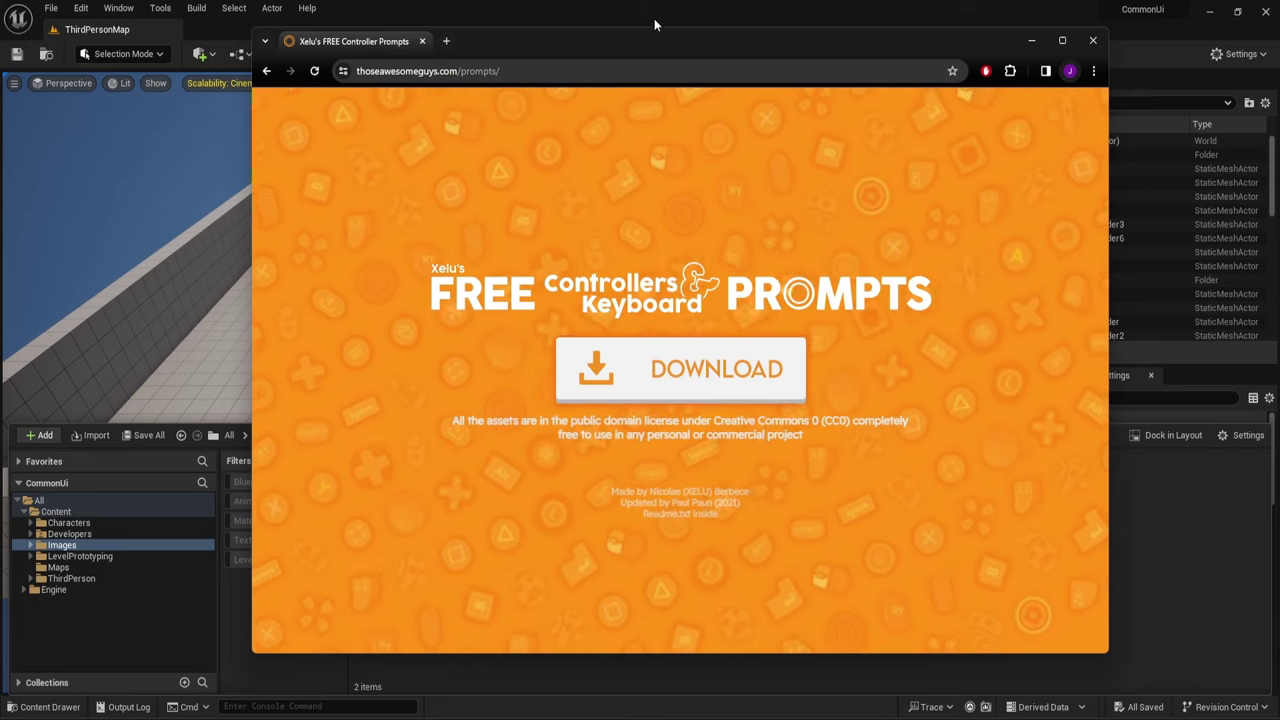
pyautogui.click(1034, 41)
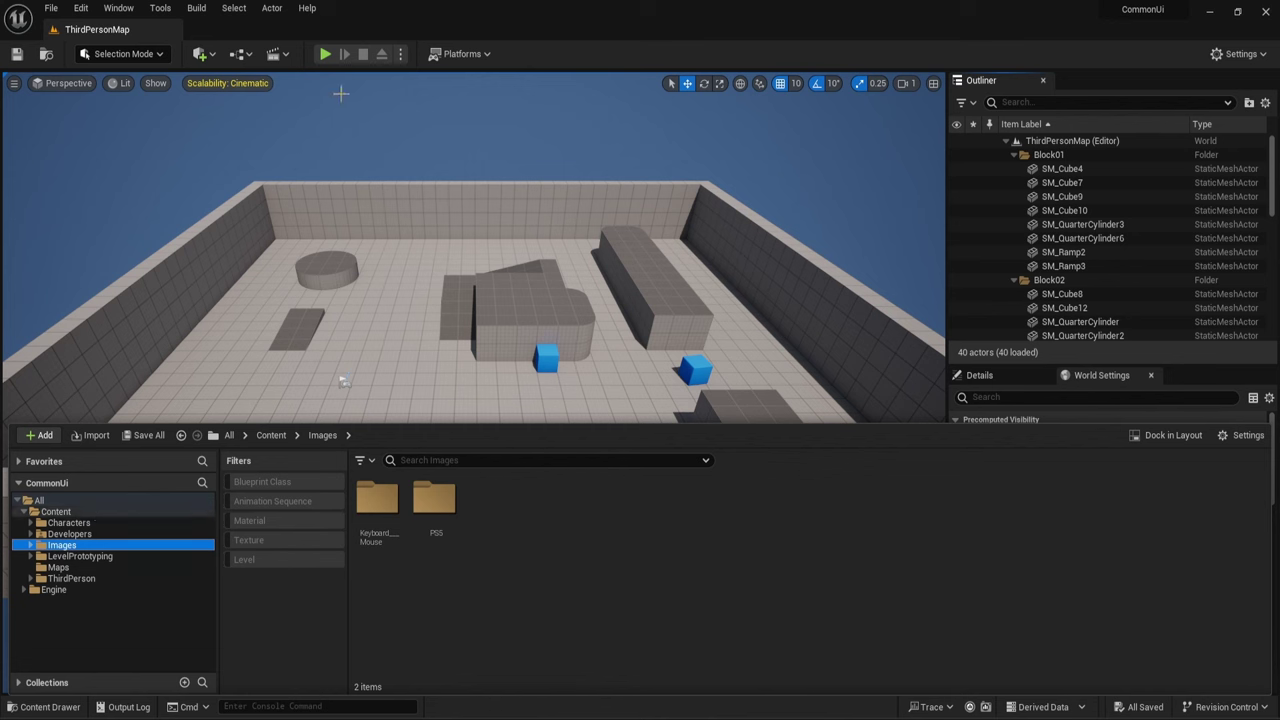
pyautogui.click(45, 707)
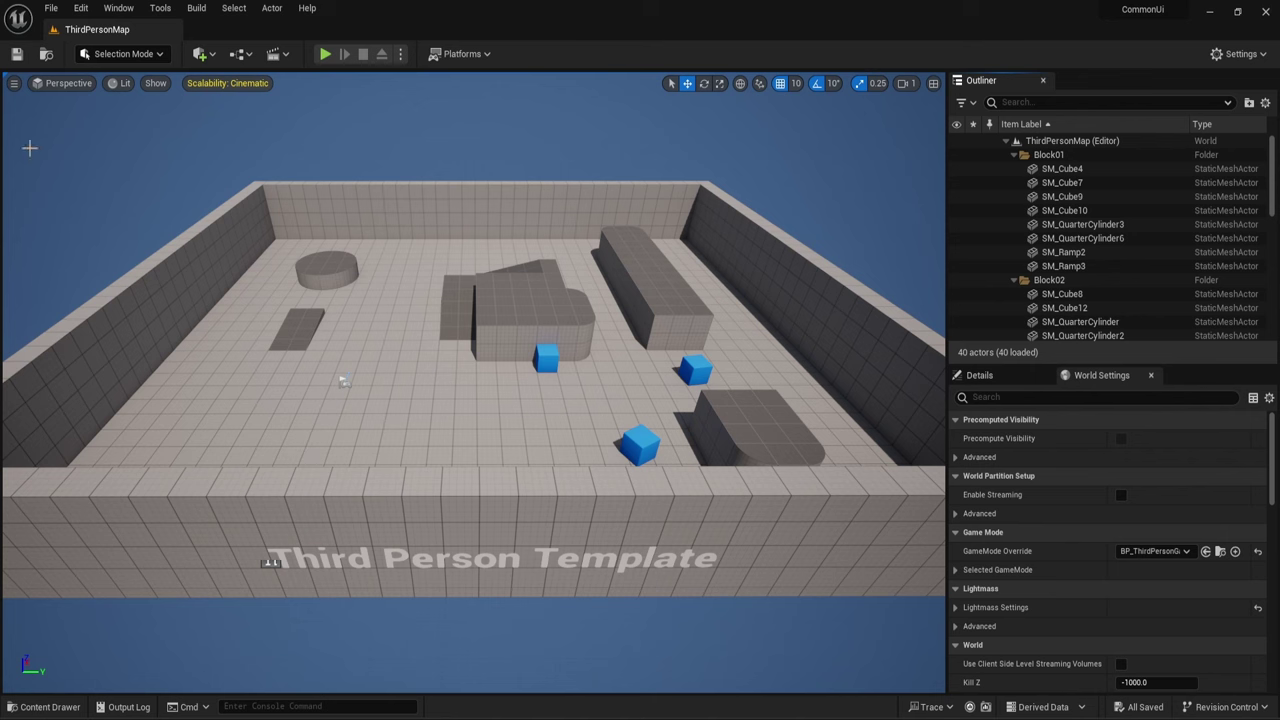
# Step: Open the Common Input Settings in the project settings and collapse the Windows platform section
pyautogui.click(80, 8)
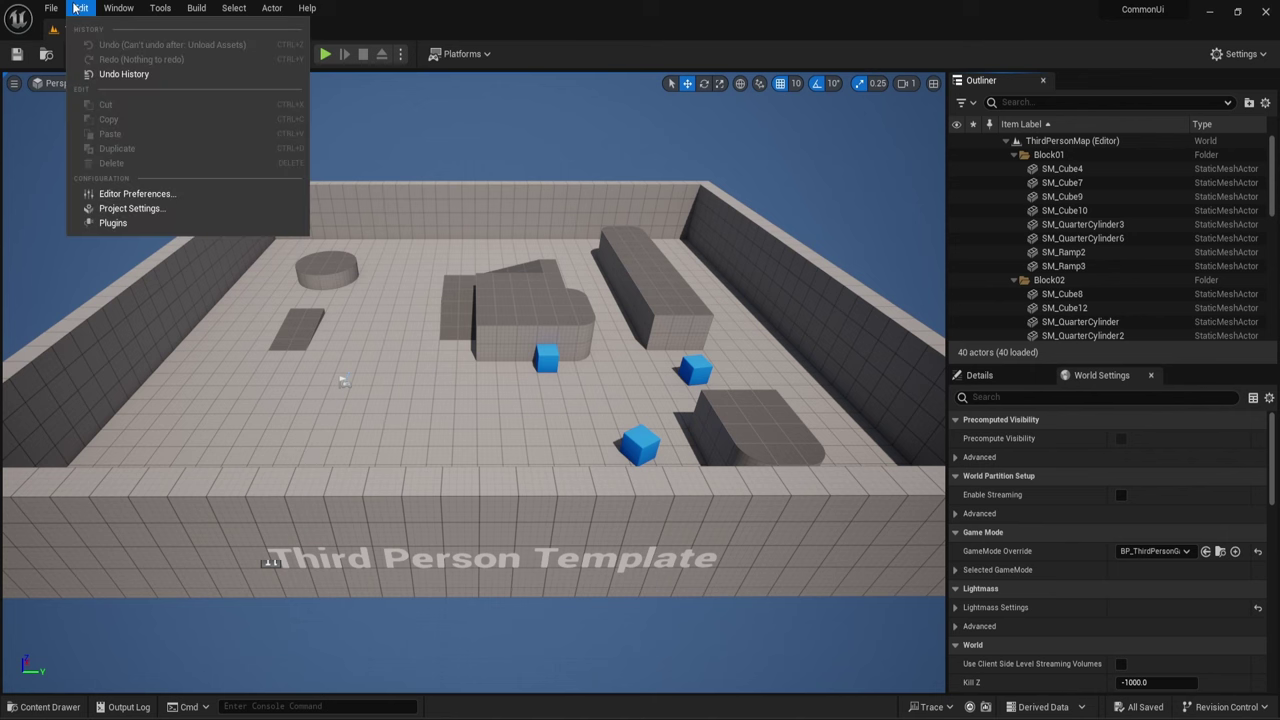
pyautogui.click(149, 212)
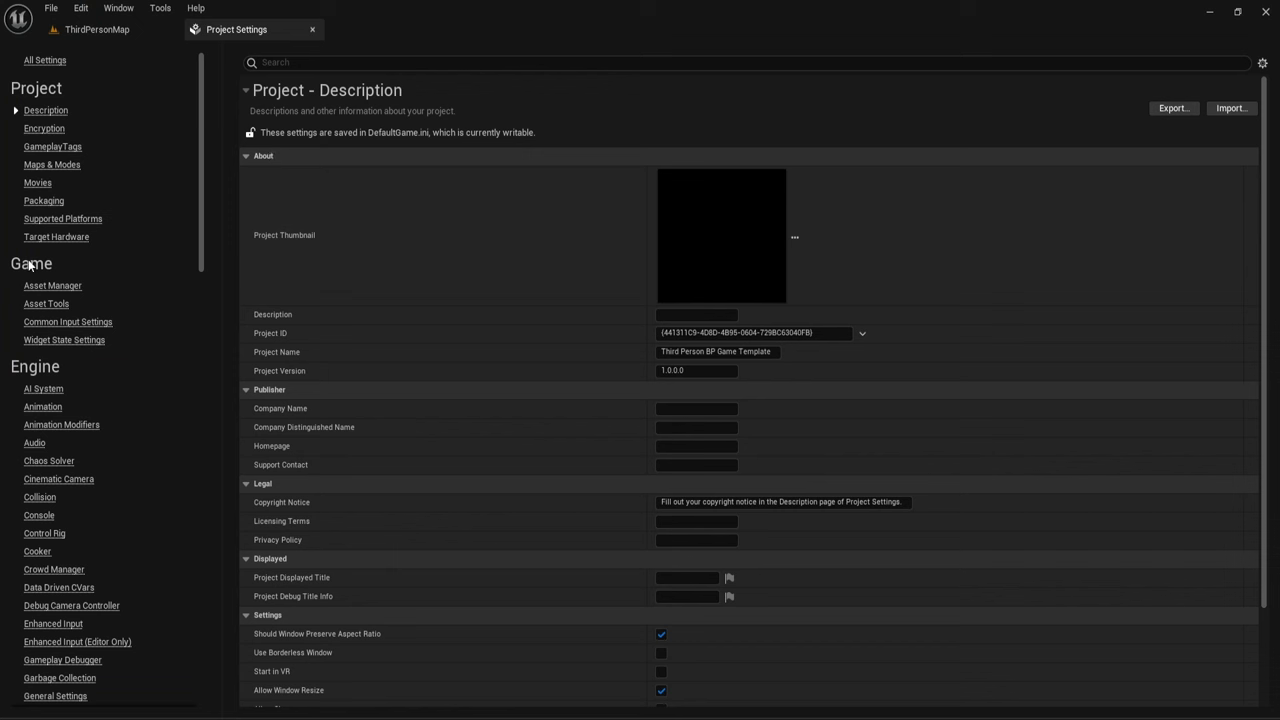
pyautogui.click(83, 324)
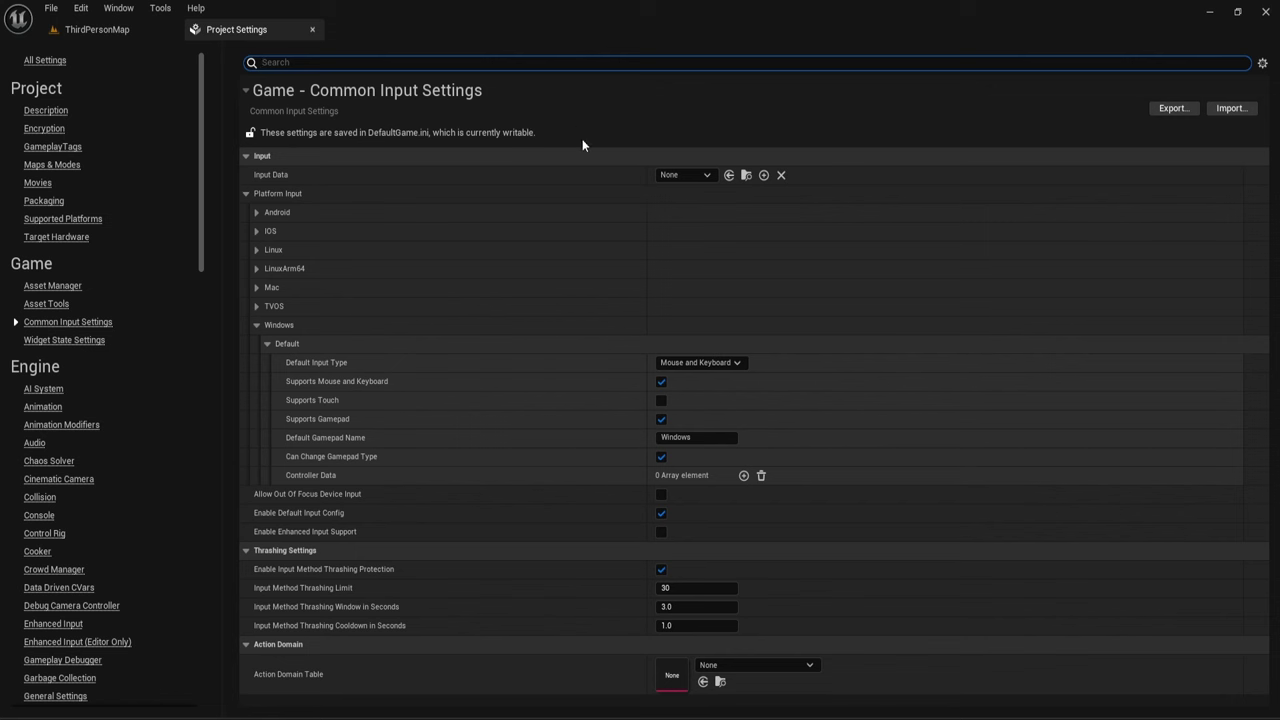
pyautogui.click(256, 324)
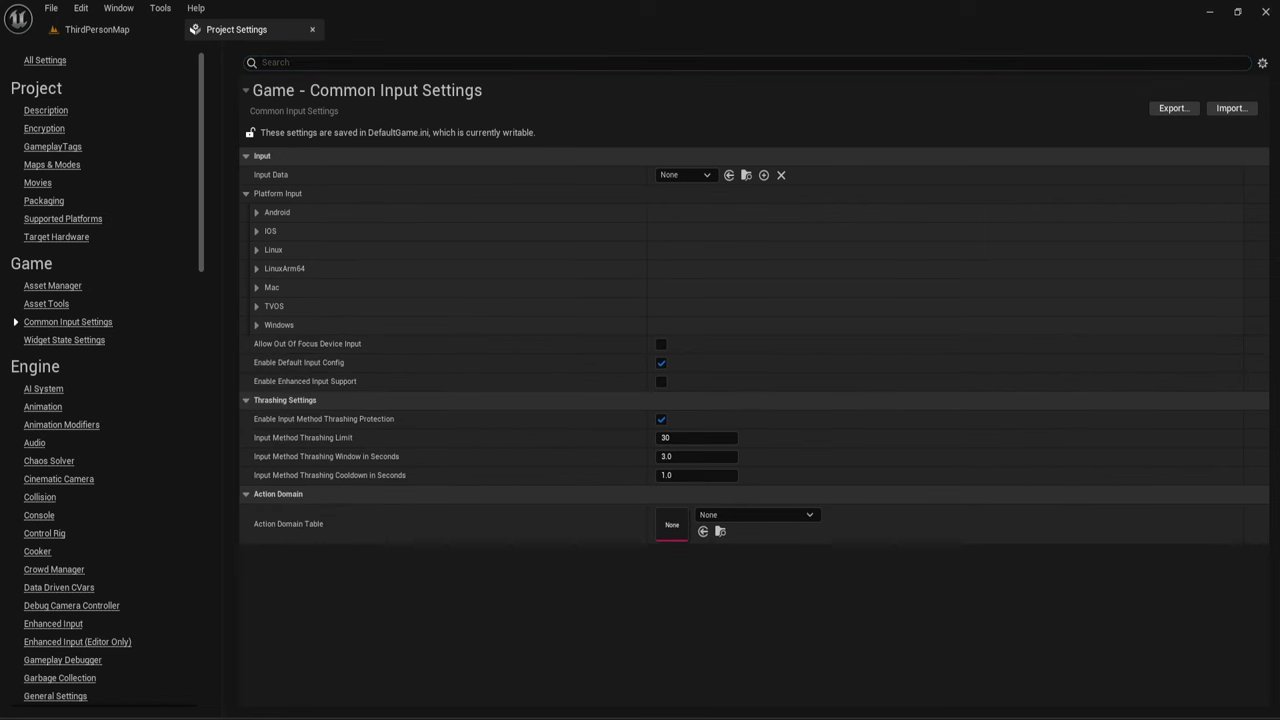
pyautogui.moveTo(271, 176)
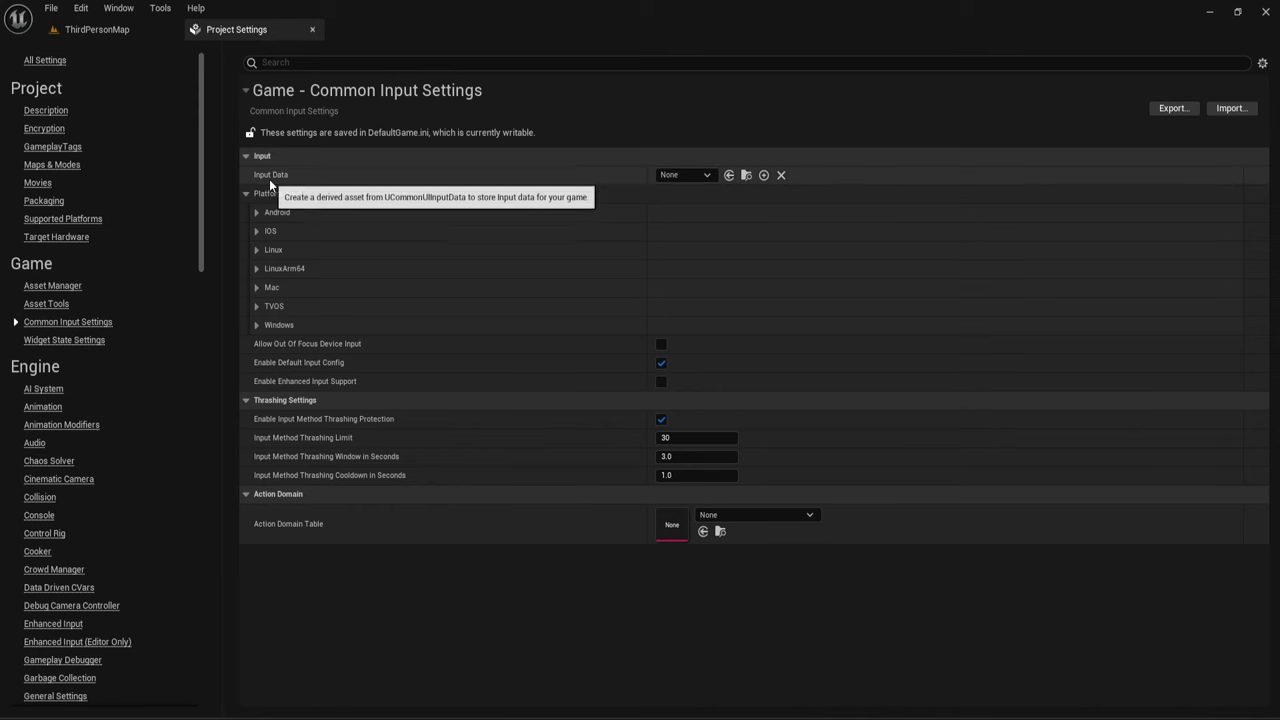
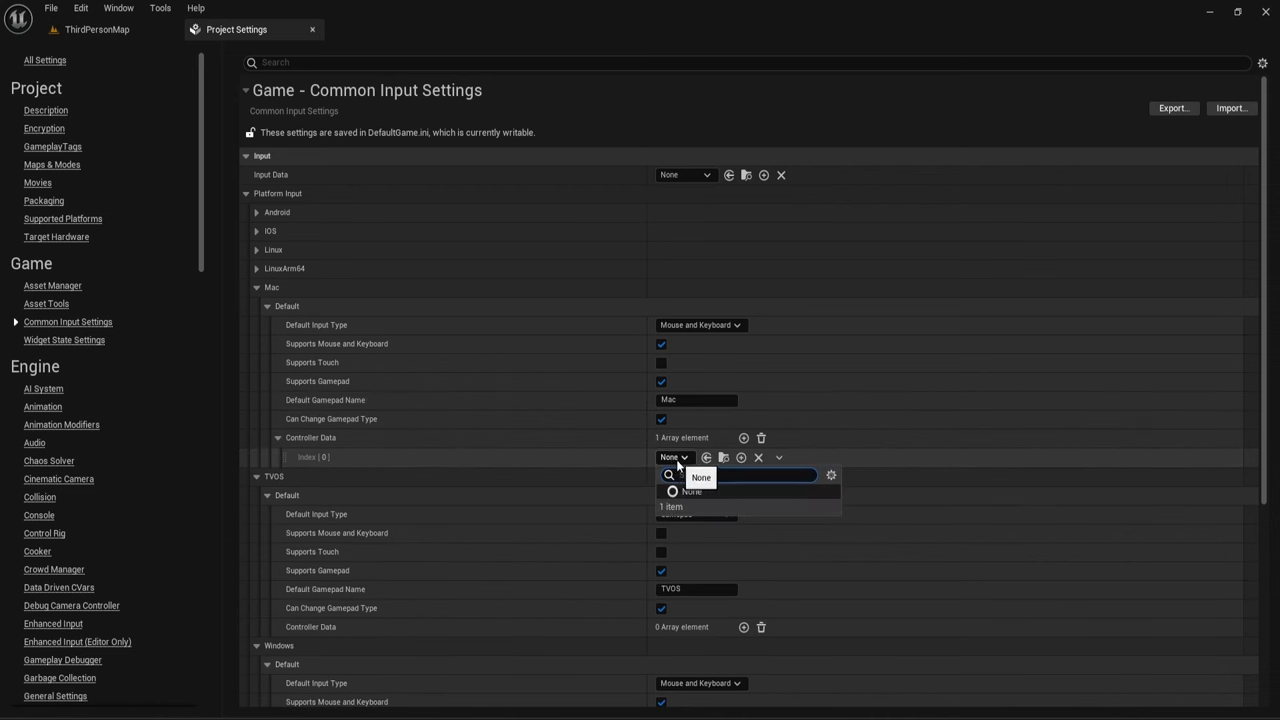
# Step: Clear the Controller Data array under the Mac platform input and collapse the Mac section
pyautogui.click(690, 492)
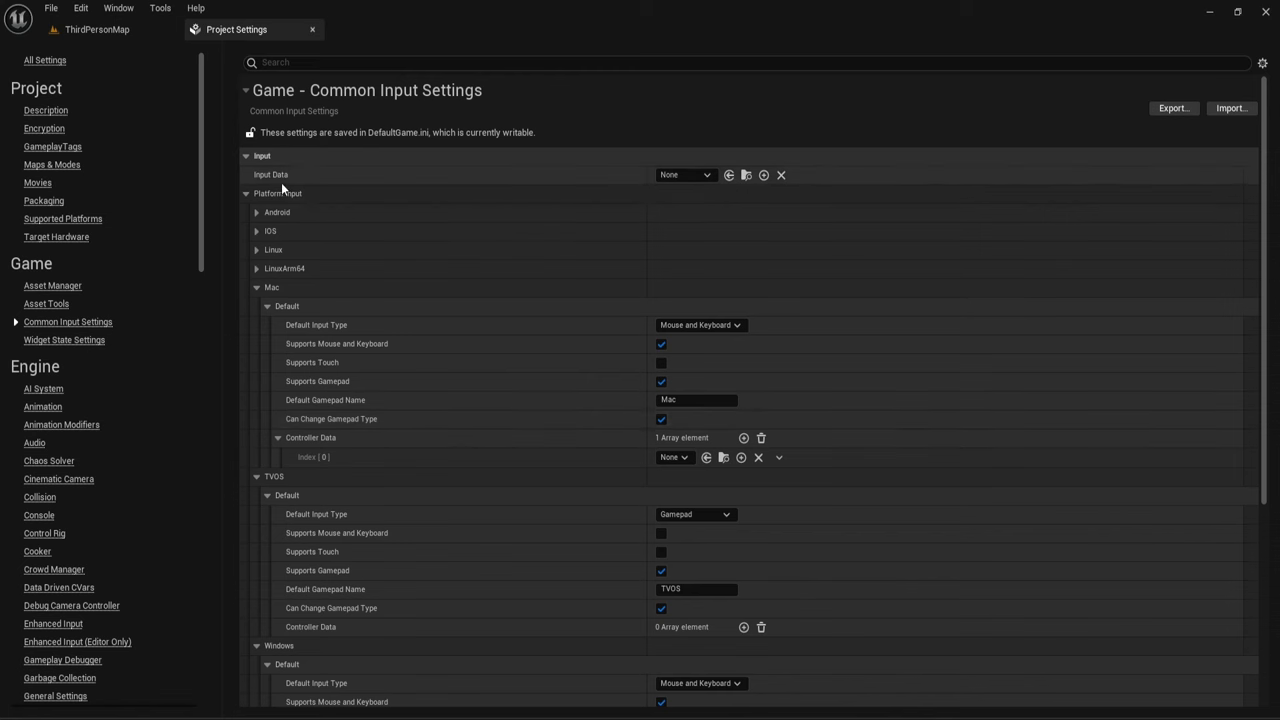
pyautogui.scroll(-2, 445, 247)
pyautogui.scroll(1, 436, 257)
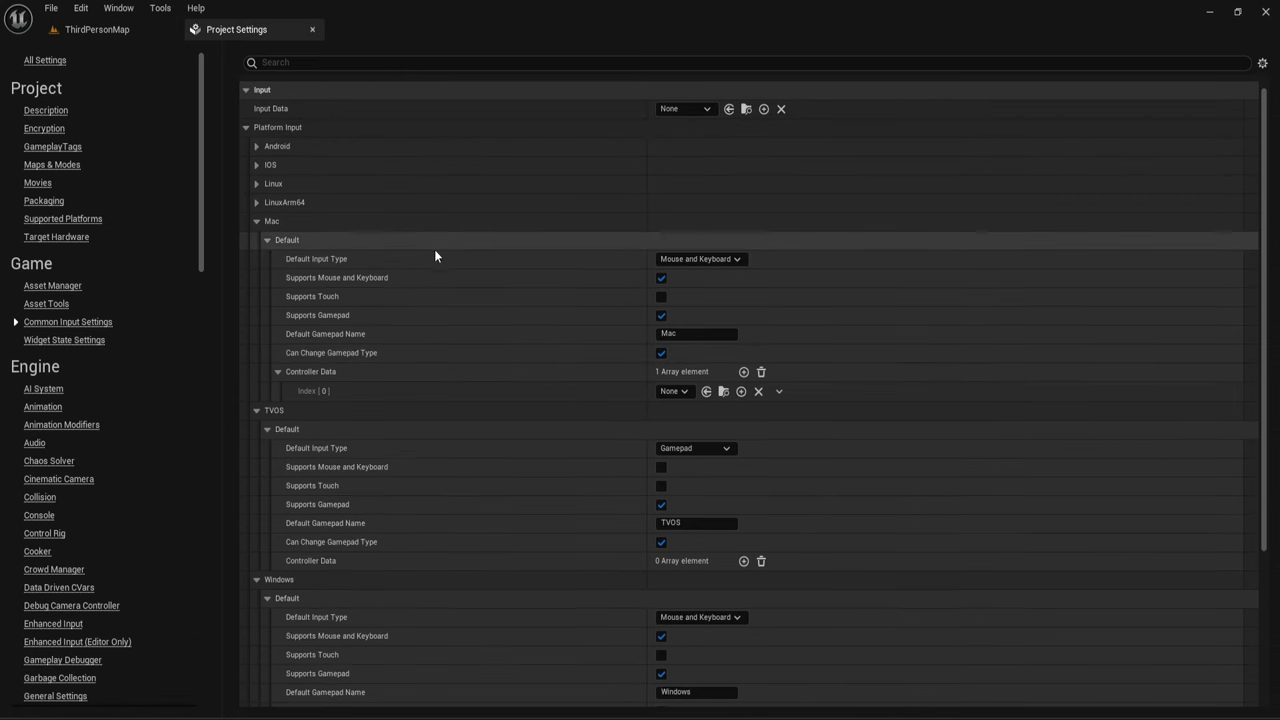
pyautogui.click(761, 371)
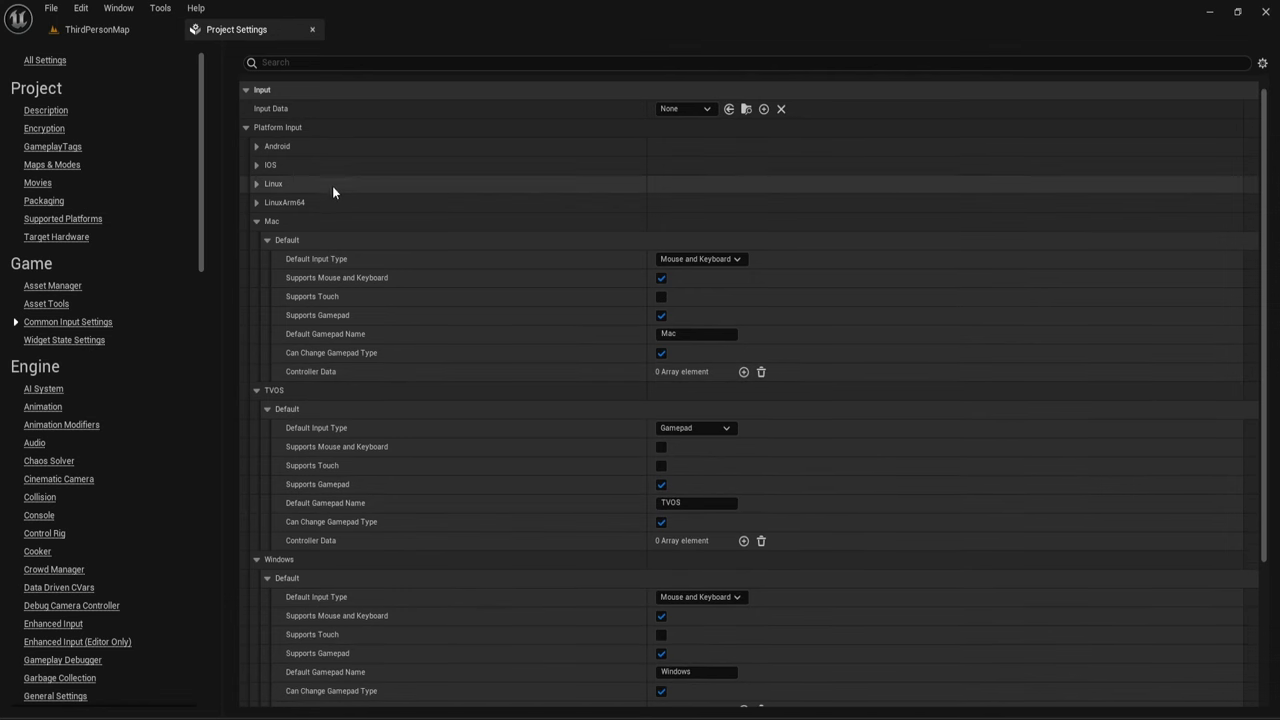
pyautogui.click(256, 220)
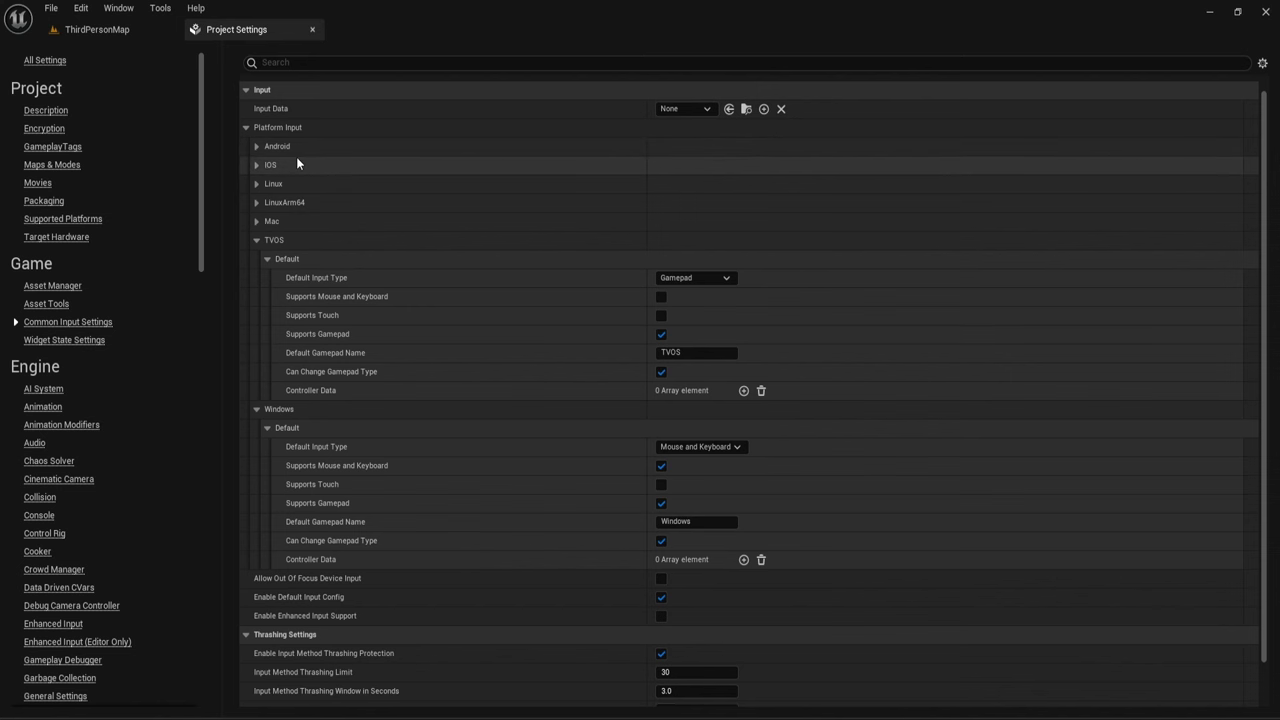
# Step: Inspect the IOS platform's default input settings, and collapse the IOS and TVOS sections
pyautogui.click(257, 165)
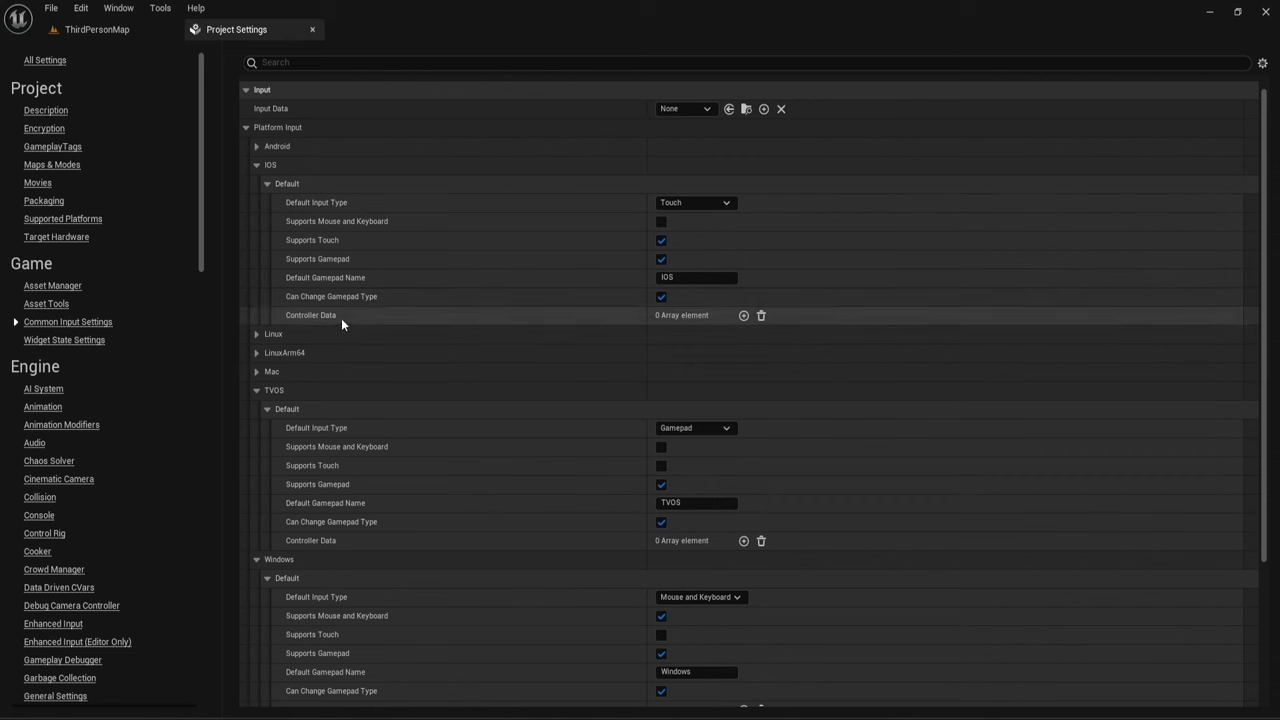
pyautogui.click(256, 164)
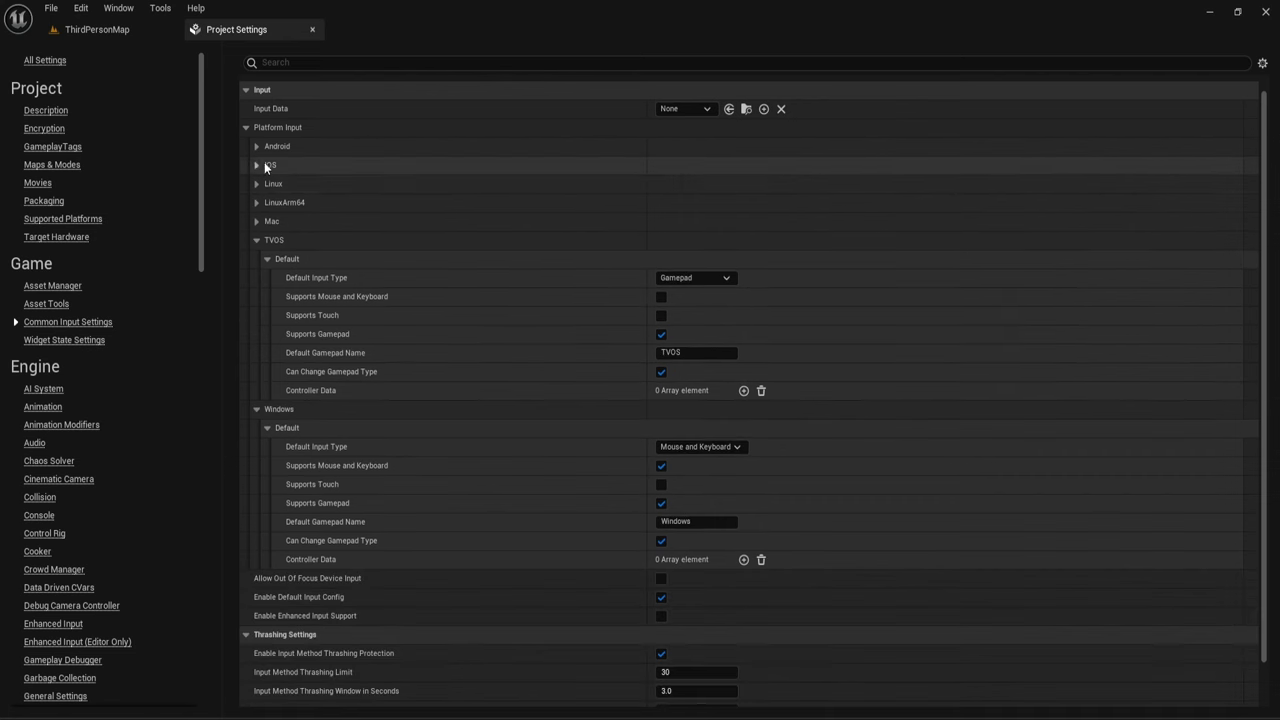
pyautogui.click(257, 238)
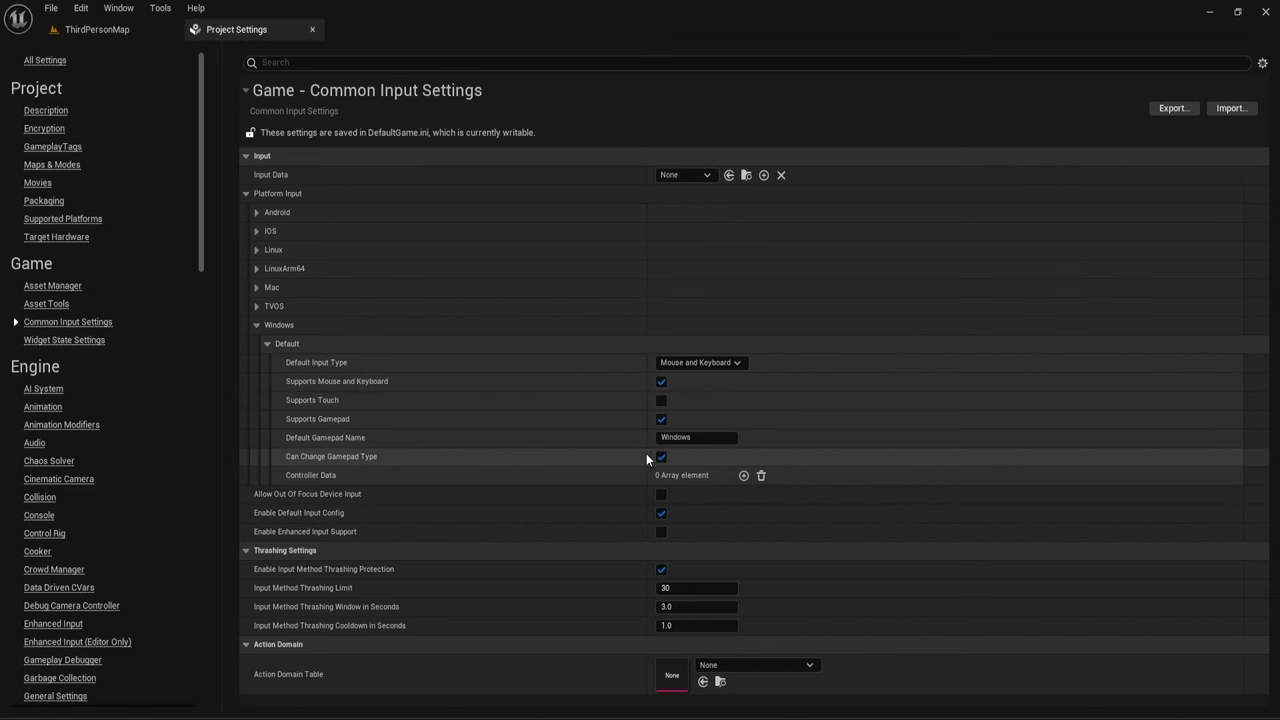
# Step: Examine the Windows platform's mouse and keyboard support, default input type choices and default gamepad name
pyautogui.click(661, 382)
pyautogui.click(661, 382)
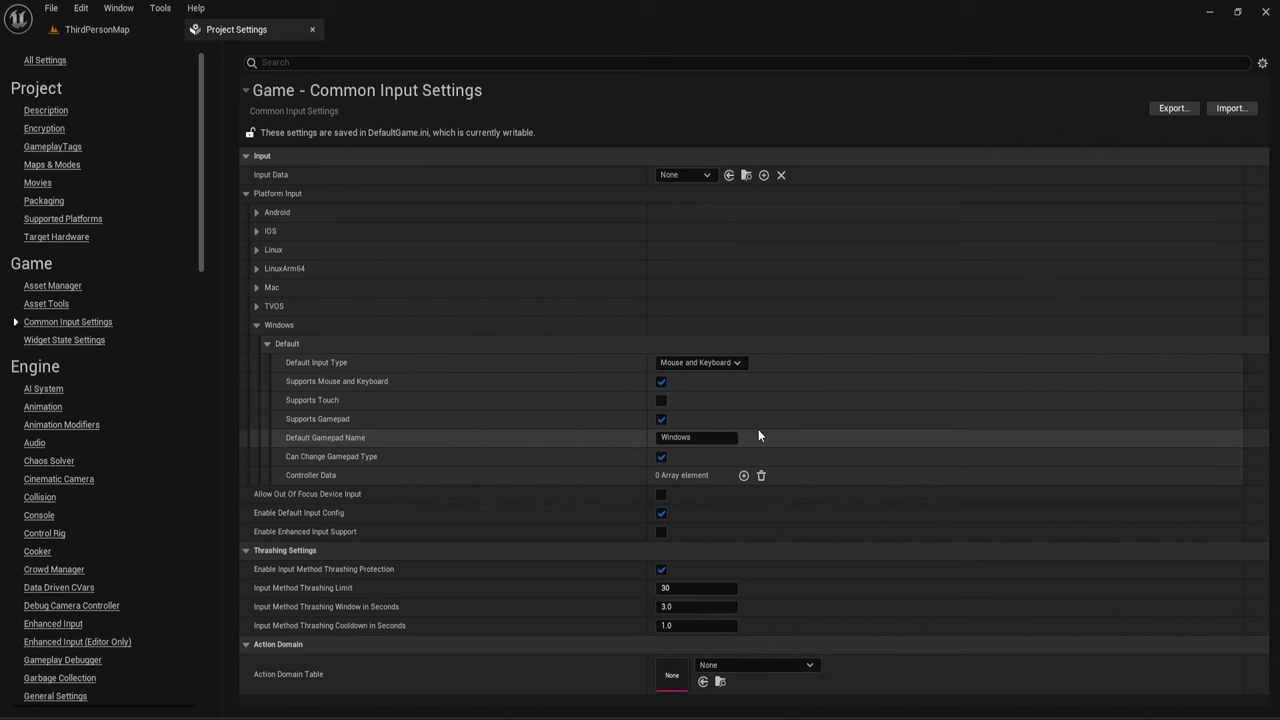
pyautogui.click(660, 381)
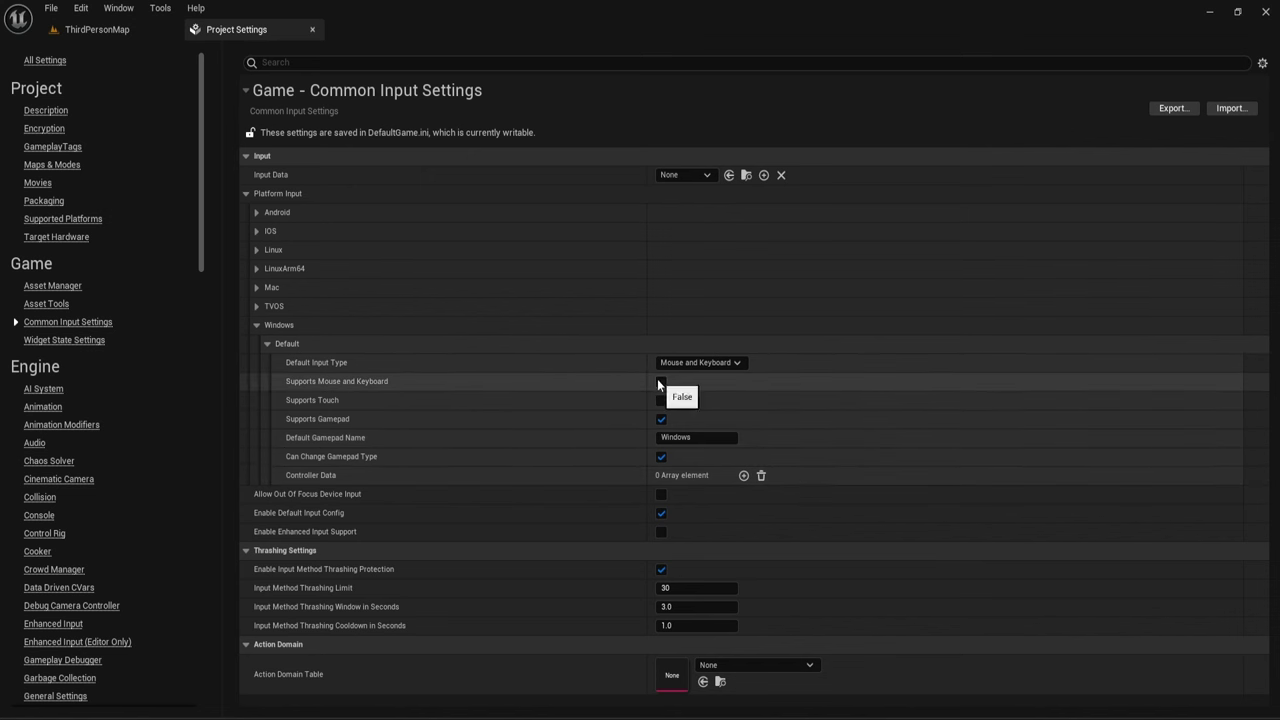
pyautogui.click(701, 363)
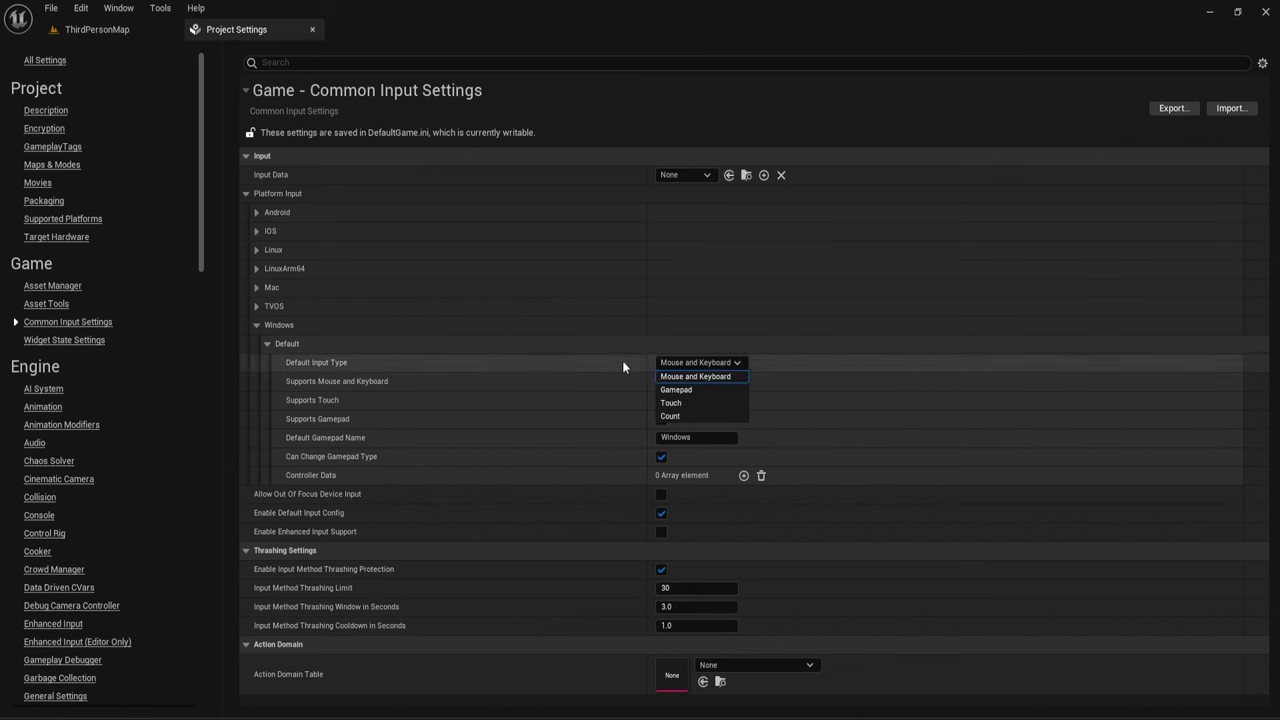
pyautogui.click(695, 376)
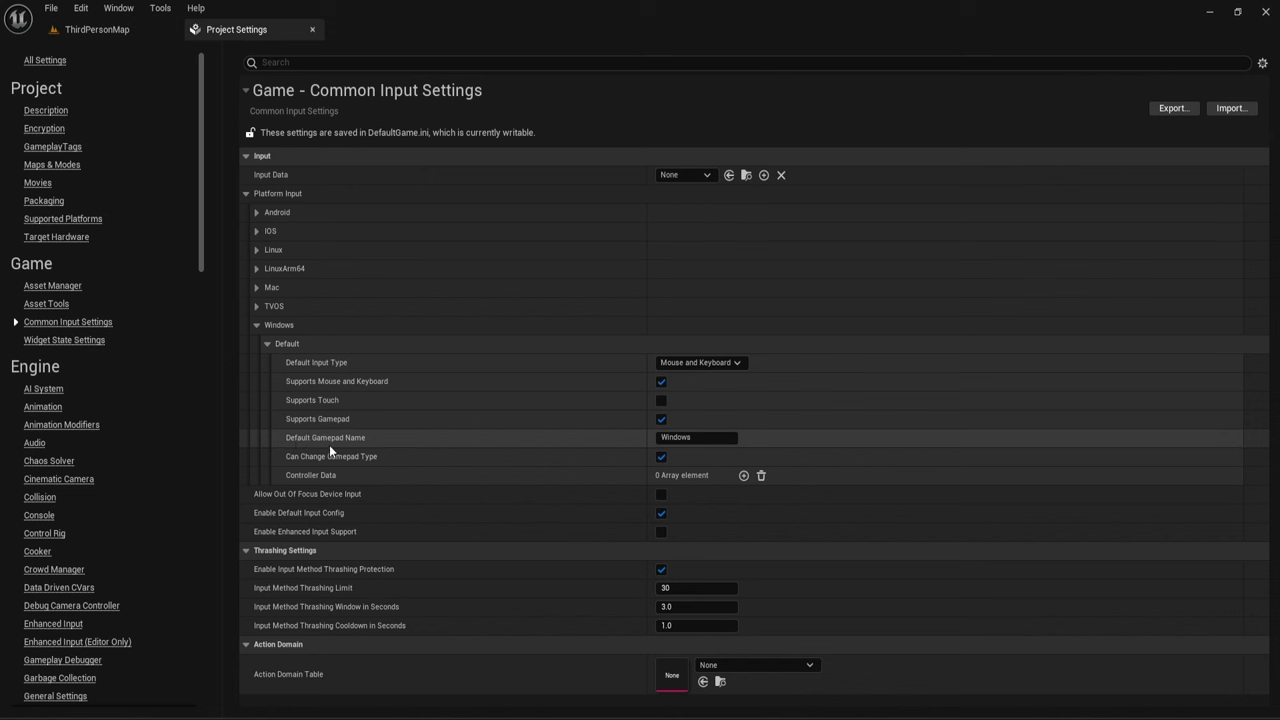
pyautogui.moveTo(705, 438); pyautogui.dragTo(546, 434)
pyautogui.click(345, 479)
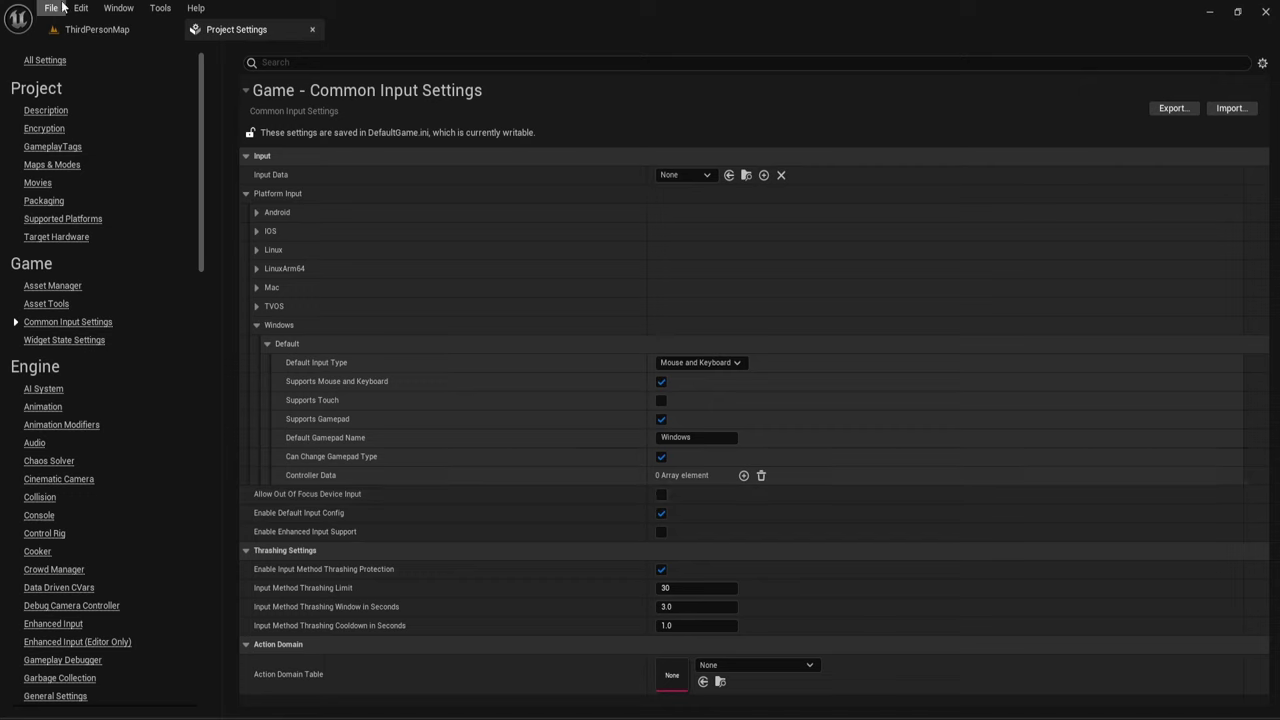
# Step: Create a folder named CommonUi in the level project's Content folder
pyautogui.click(95, 29)
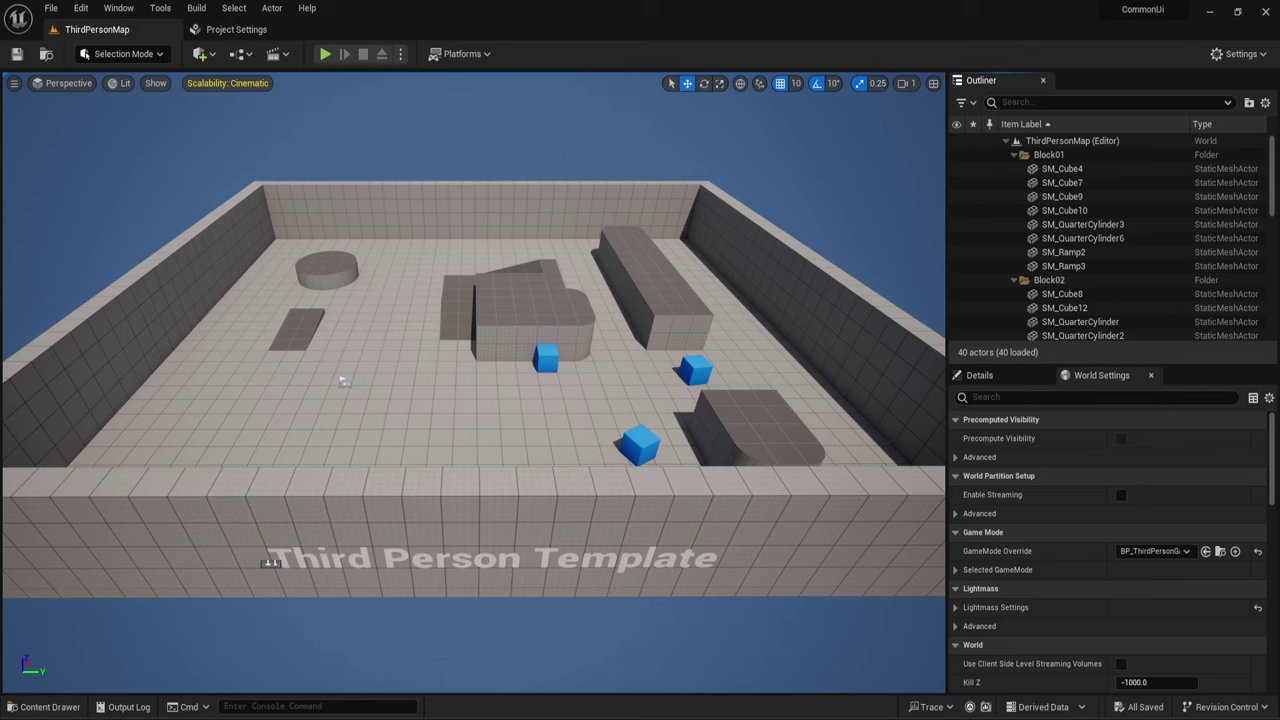
pyautogui.click(44, 707)
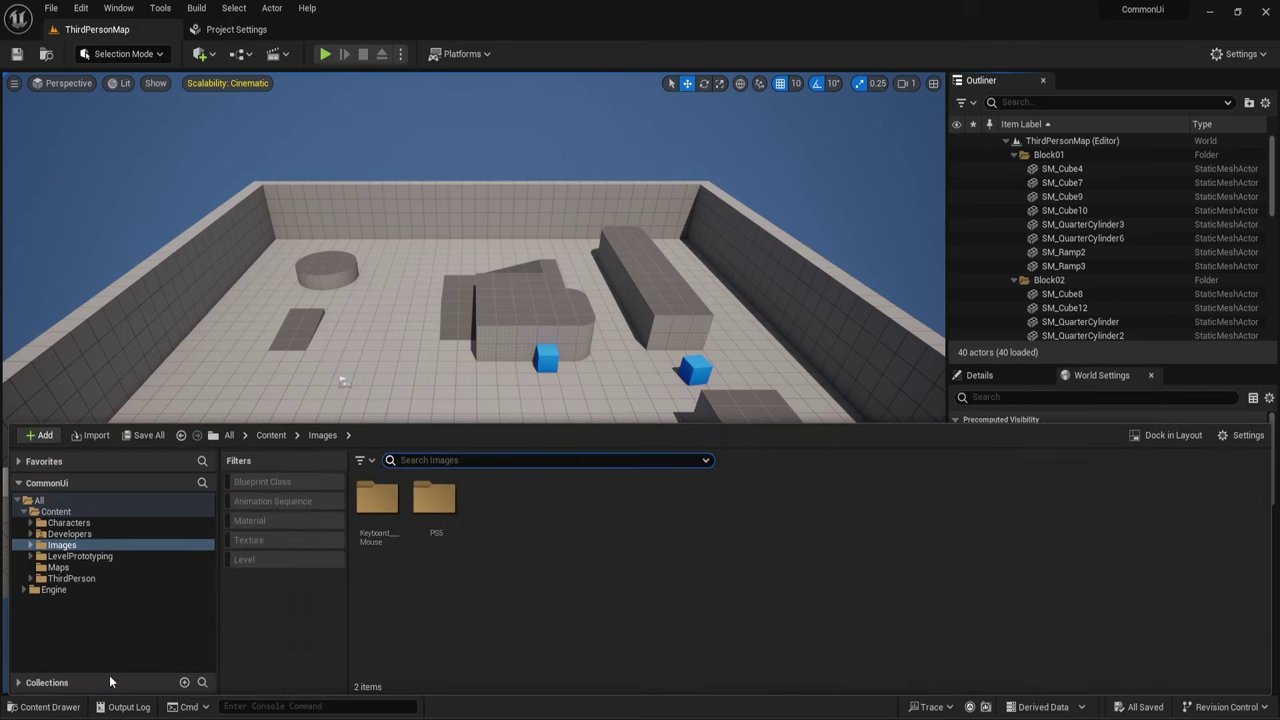
pyautogui.click(55, 511)
pyautogui.rightClick(55, 511)
pyautogui.moveTo(117, 258)
pyautogui.click(100, 216)
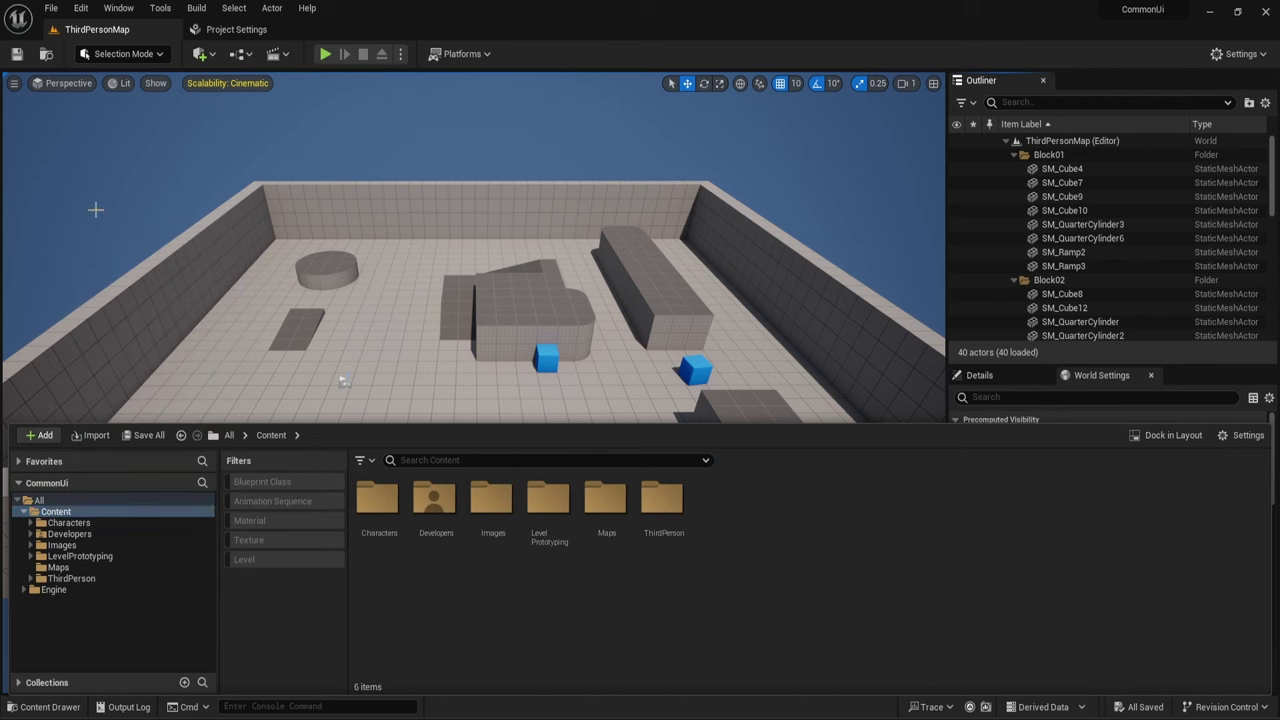
pyautogui.write('CommonUi')
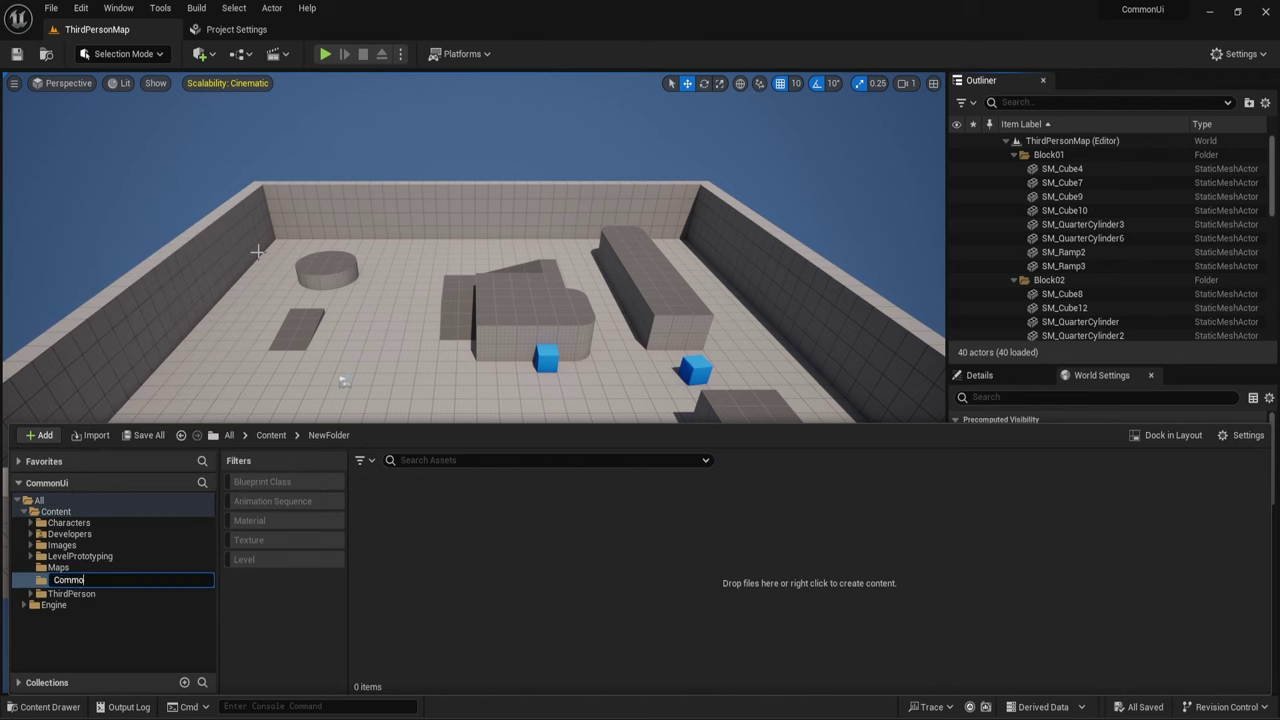
pyautogui.press('Return')
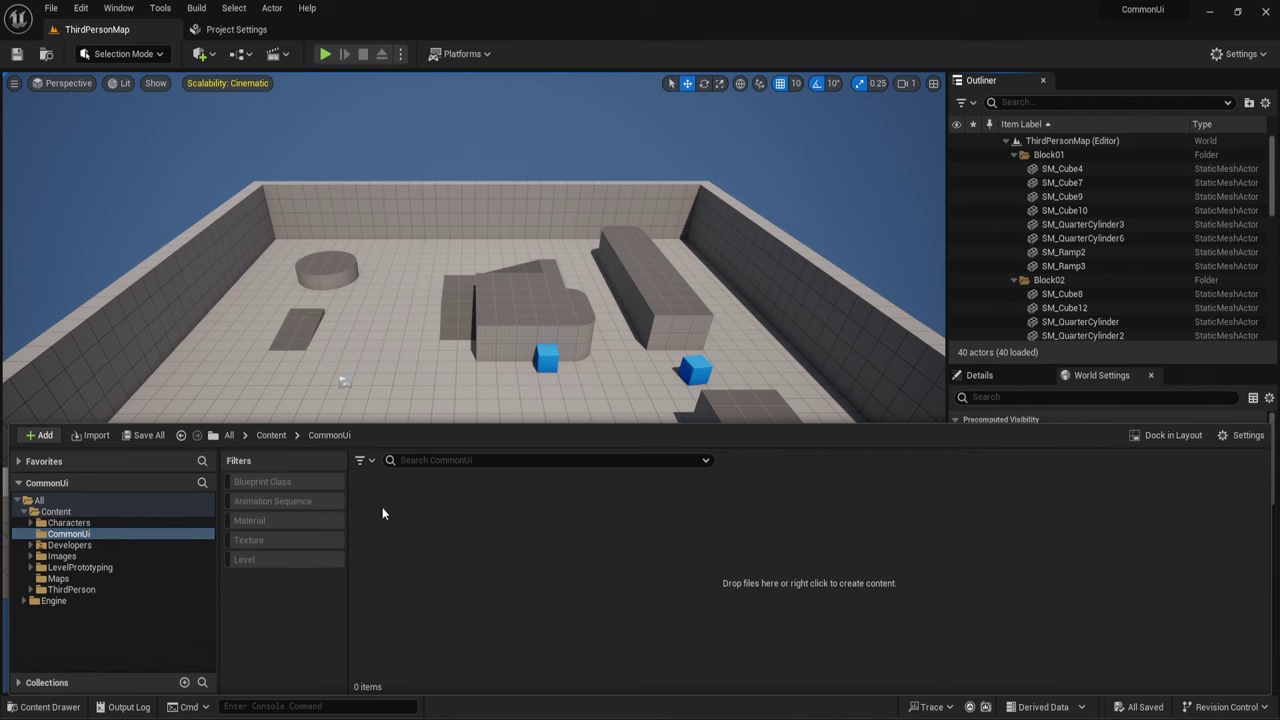
# Step: Create a subfolder named Input inside CommonUi and open it
pyautogui.rightClick(382, 507)
pyautogui.click(436, 280)
pyautogui.write('Input')
pyautogui.click(470, 609)
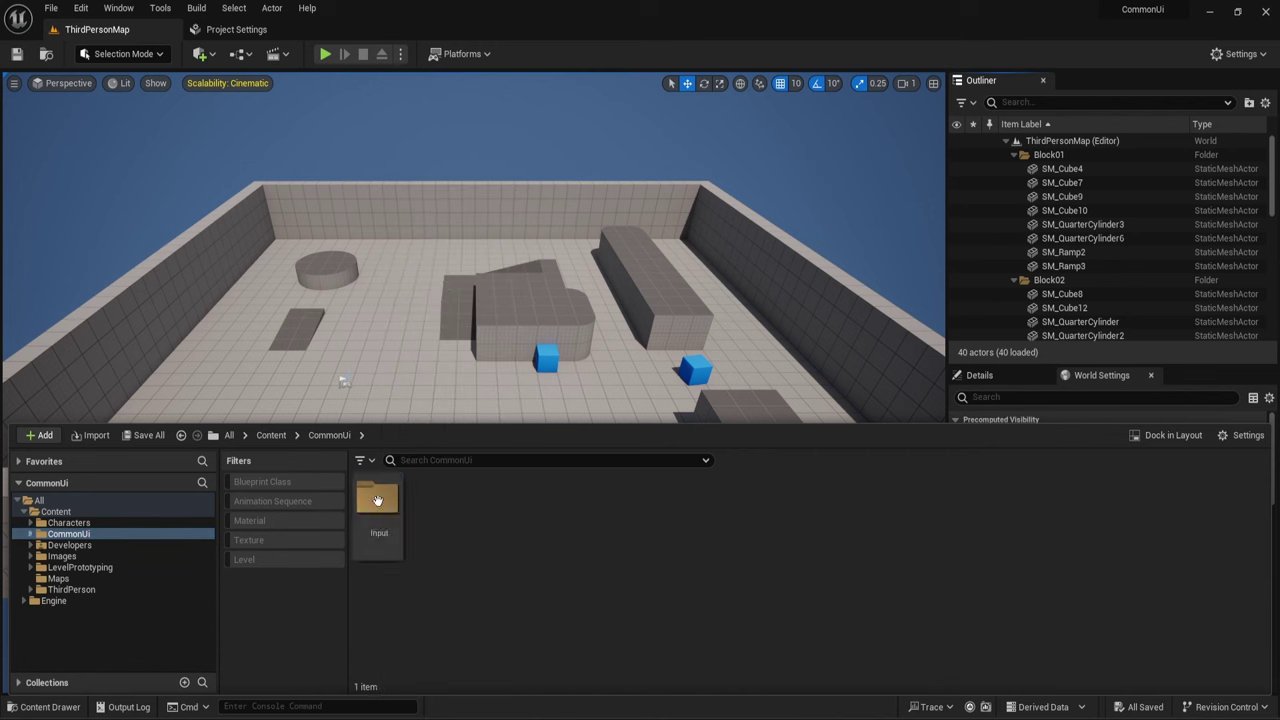
pyautogui.doubleClick(380, 505)
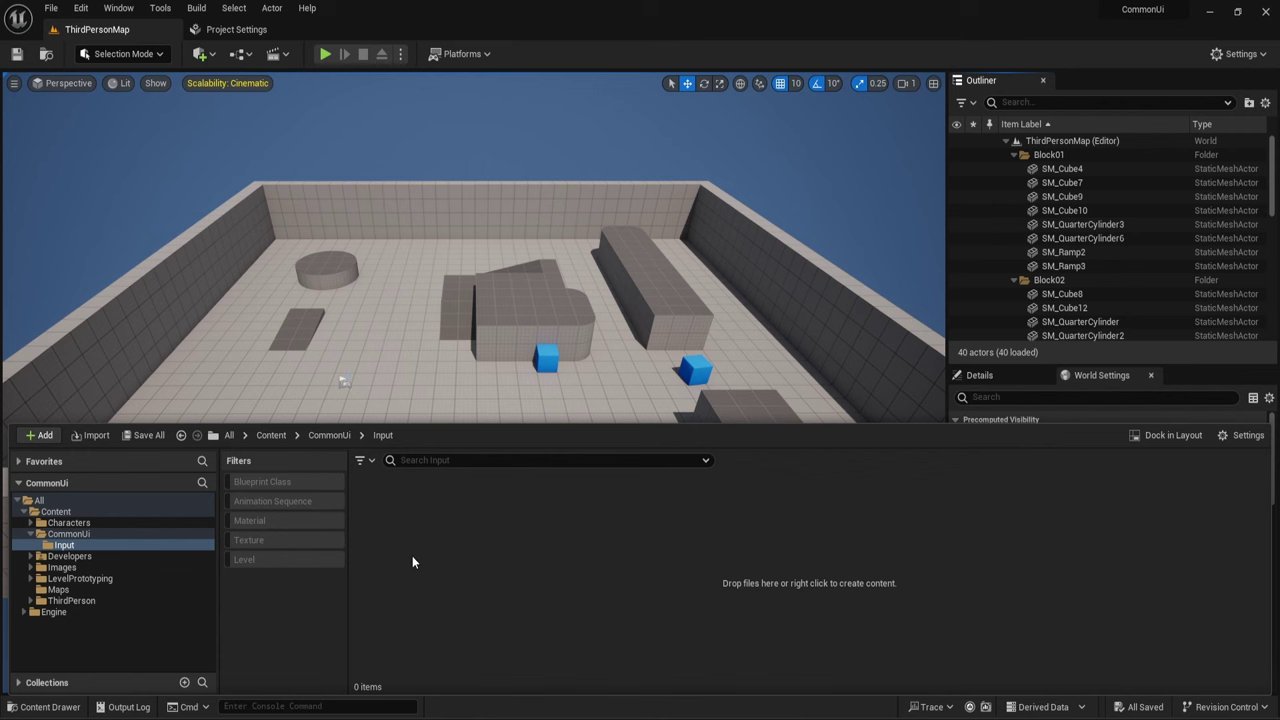
# Step: Create a Common UI InputActionDataTable asset in the CommonUi/Input folder
pyautogui.click(236, 29)
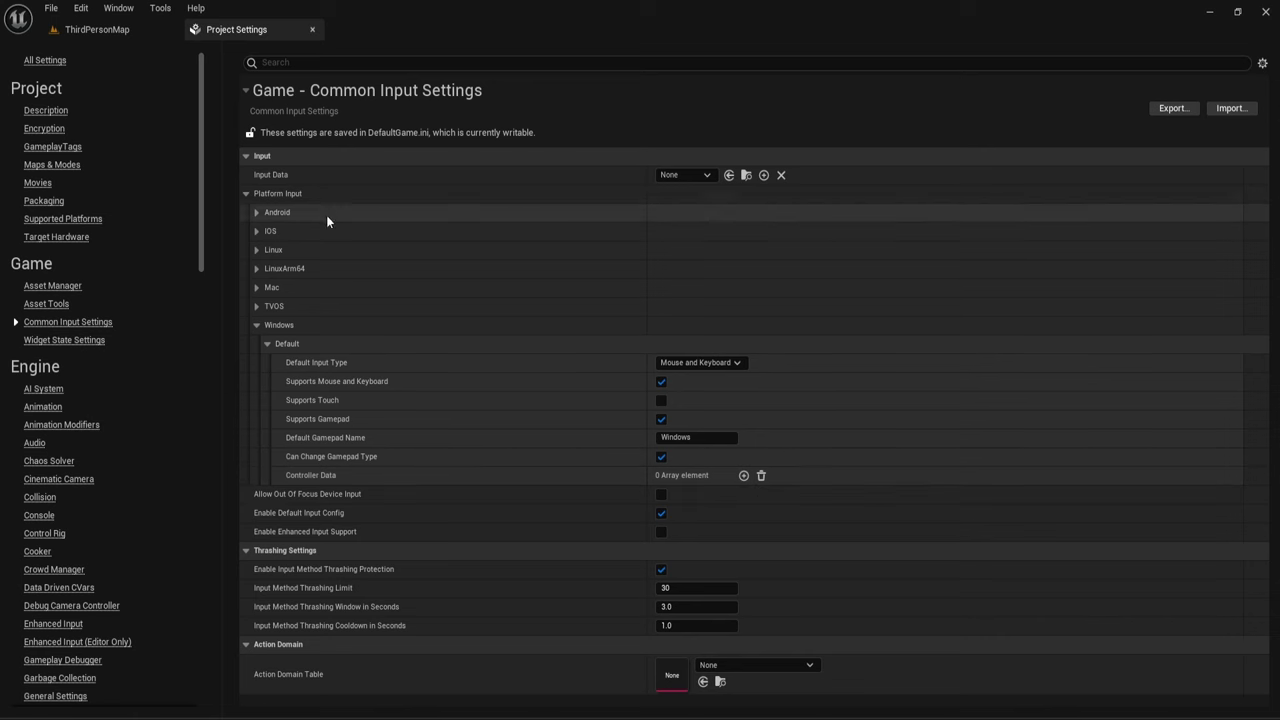
pyautogui.click(90, 29)
pyautogui.click(48, 707)
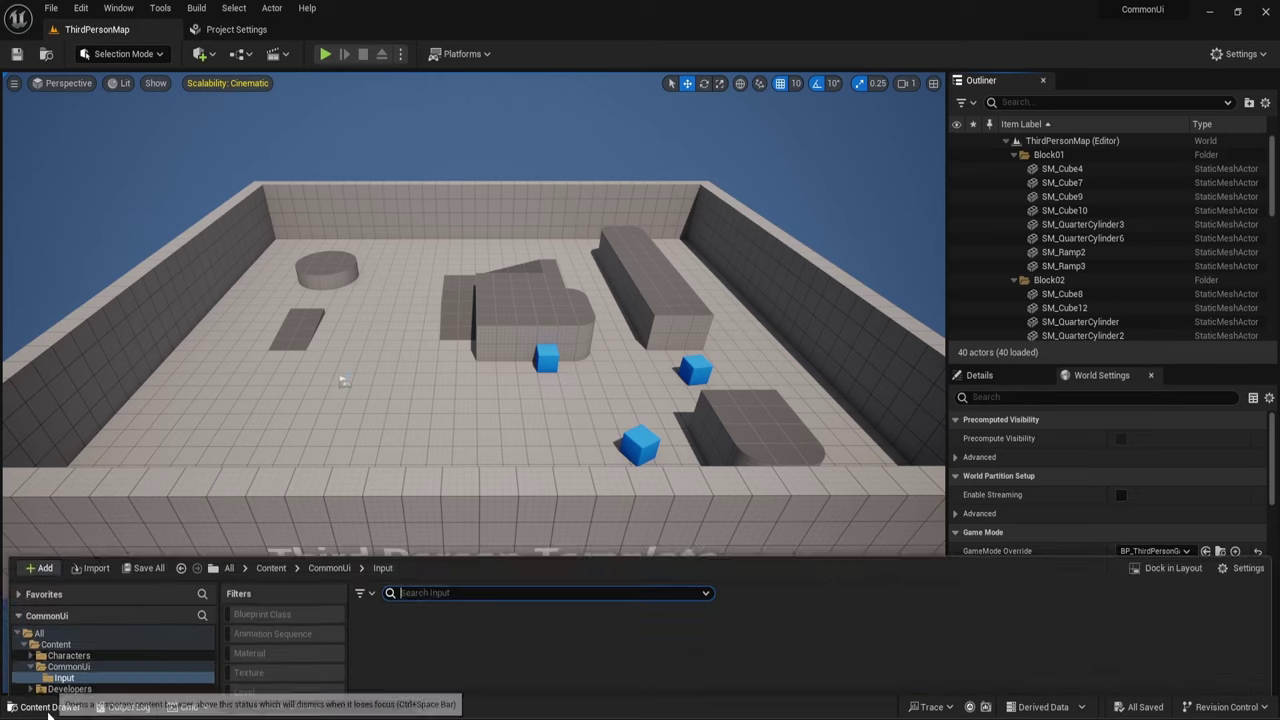
pyautogui.rightClick(363, 502)
pyautogui.moveTo(363, 505)
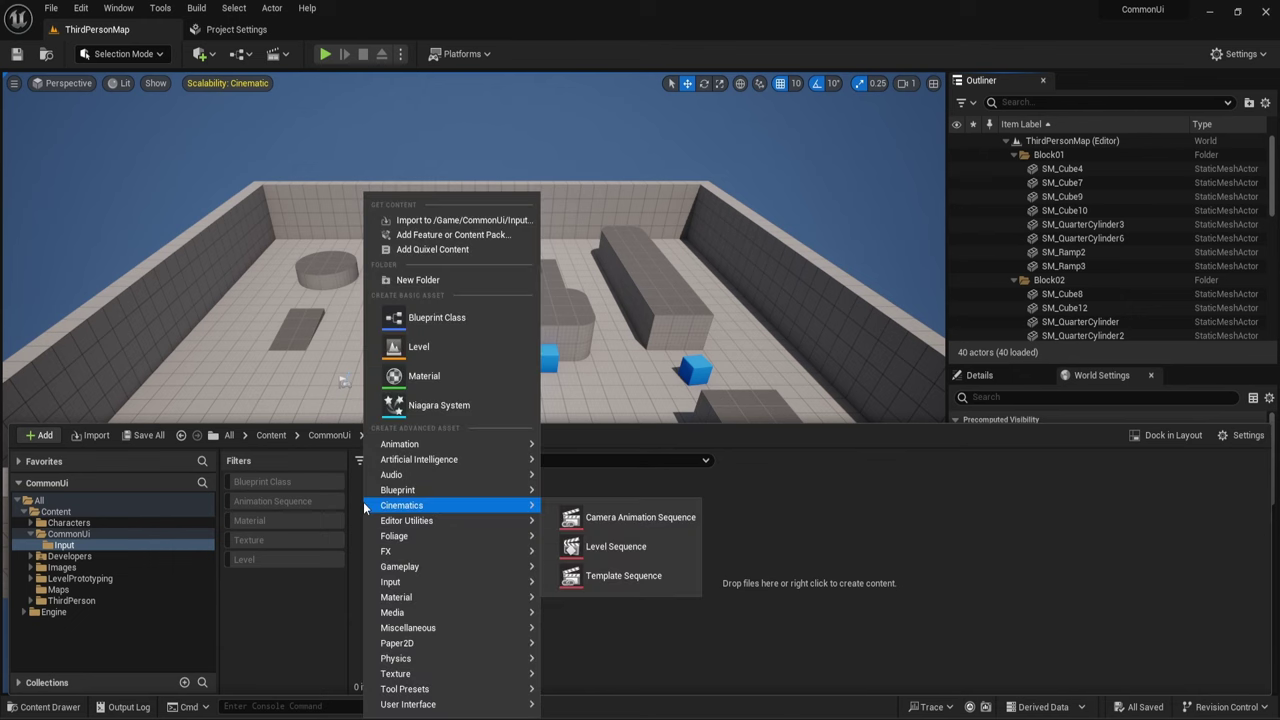
pyautogui.moveTo(470, 628)
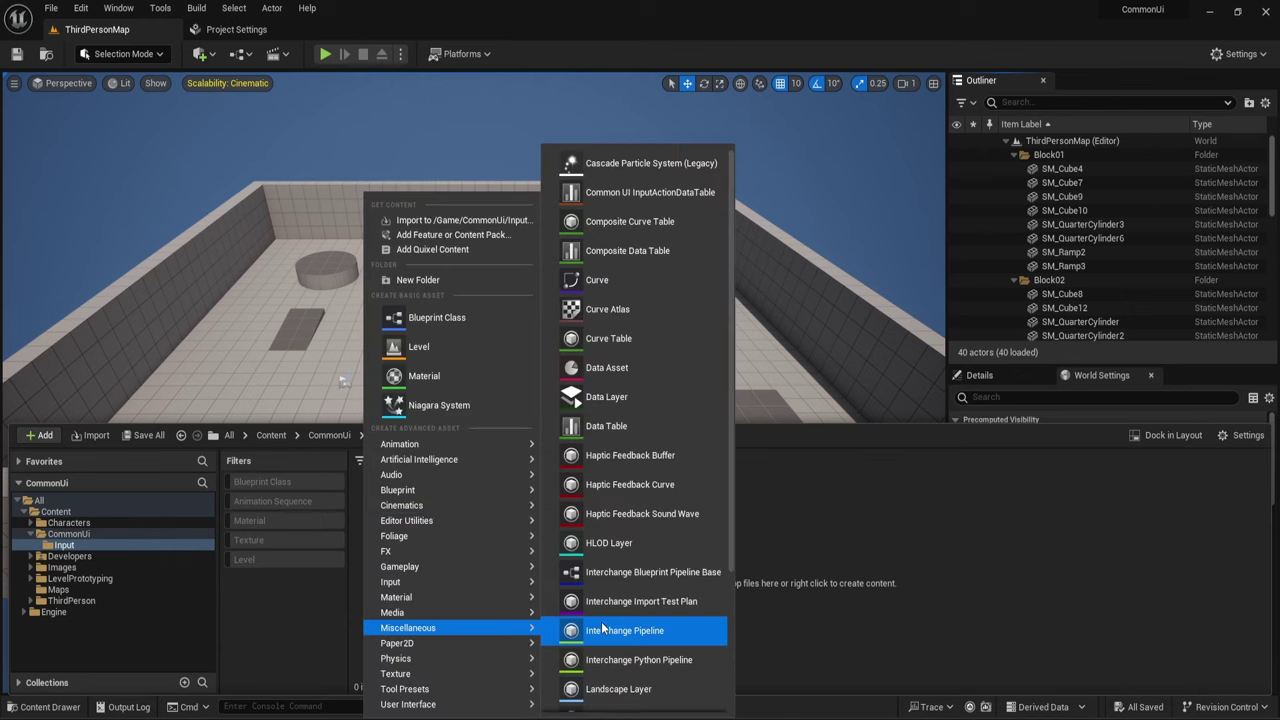
pyautogui.click(626, 202)
# Step: Name the new data table InputActionDataTable and open it for editing
pyautogui.write('GenericIn')
pyautogui.press('Delete')
pyautogui.press('Delete')
pyautogui.press('Delete')
pyautogui.press('Delete')
pyautogui.press('Delete')
pyautogui.press('Delete')
pyautogui.press('Delete')
pyautogui.press('Return')
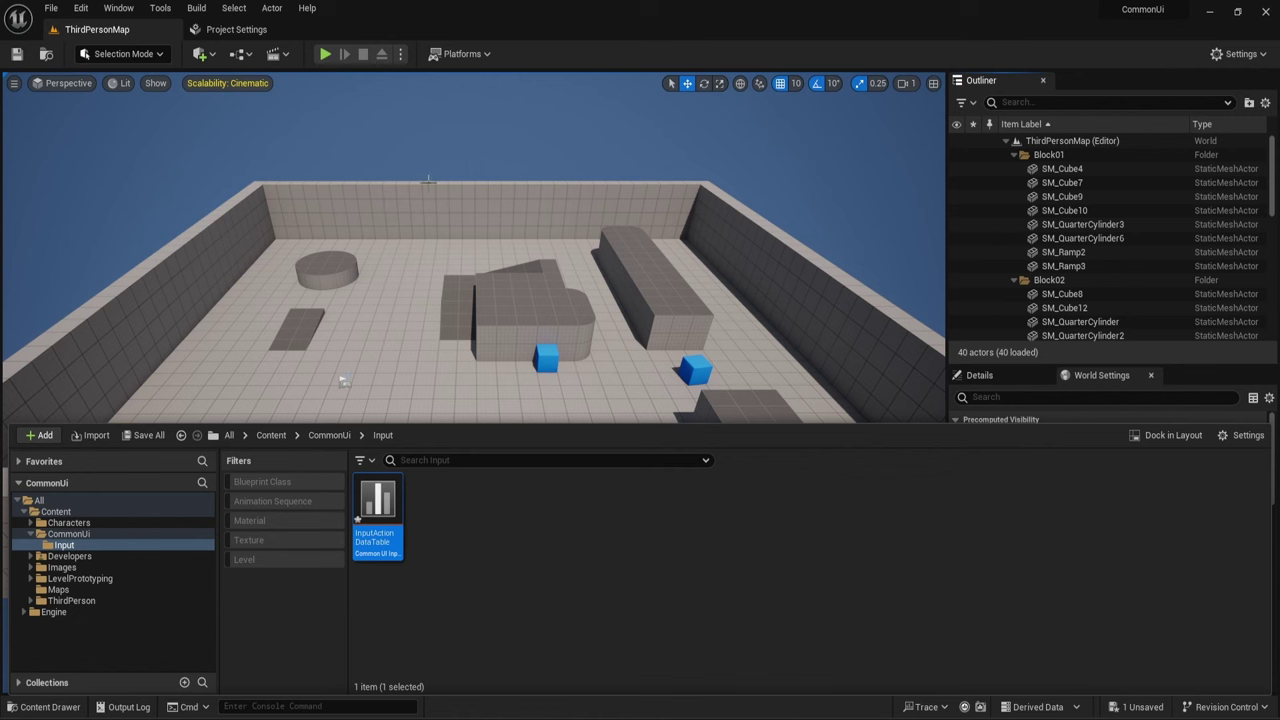
pyautogui.doubleClick(378, 520)
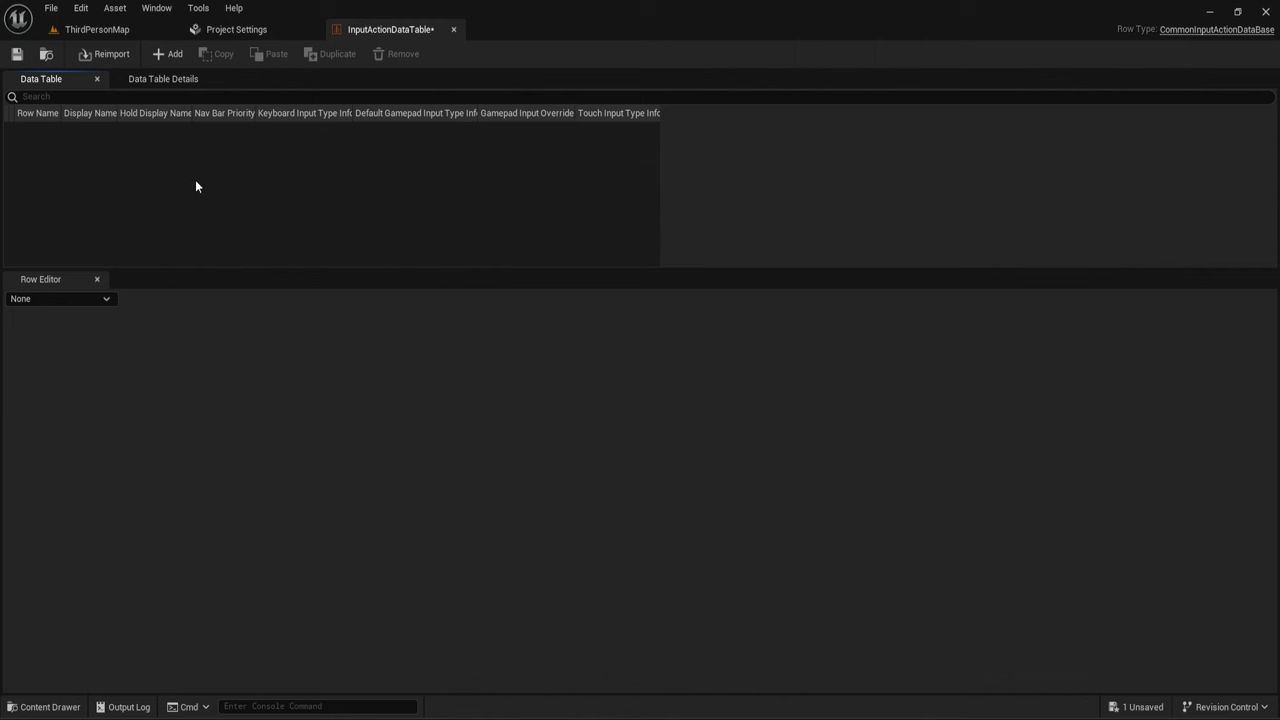
# Step: Add four new rows to the empty input action data table
pyautogui.click(39, 117)
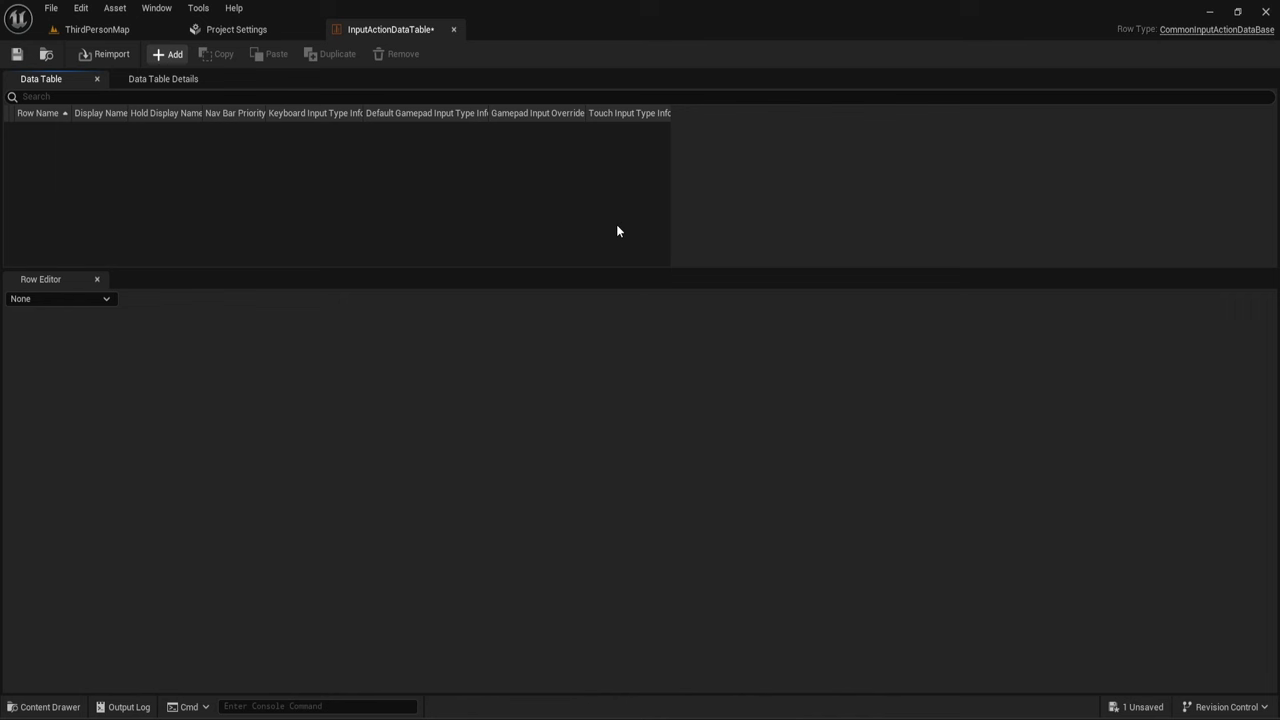
pyautogui.click(167, 55)
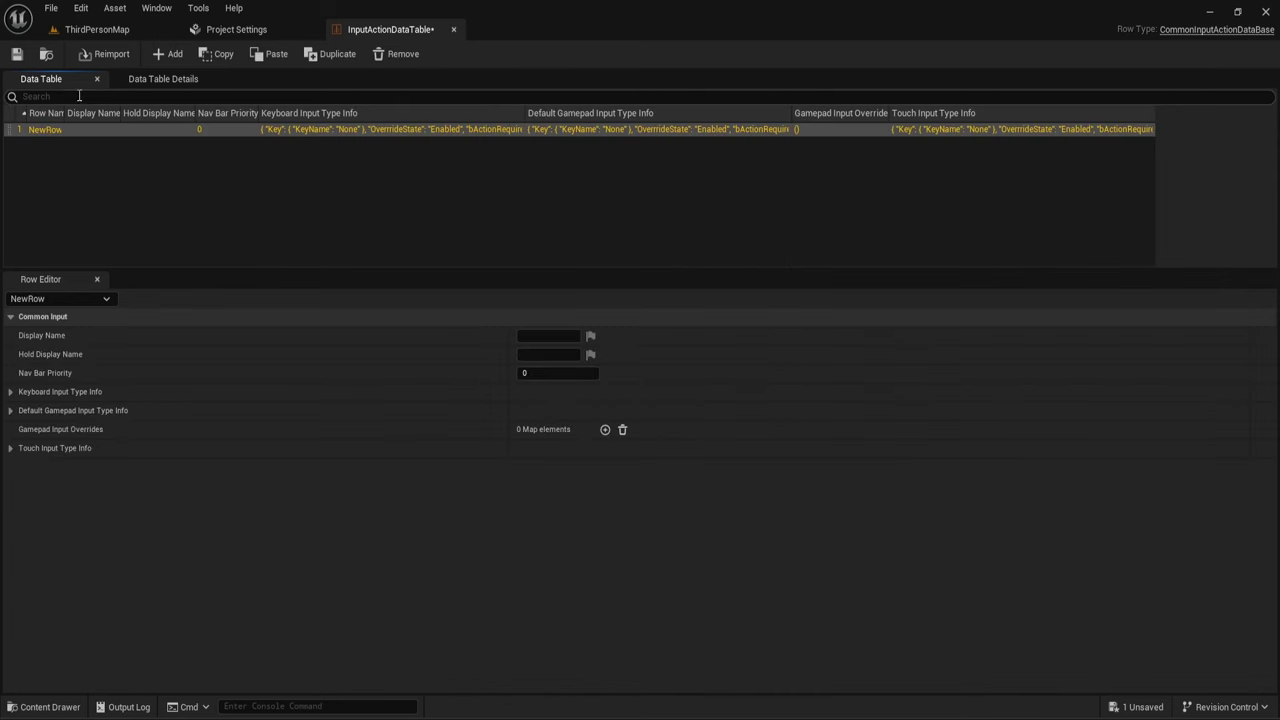
pyautogui.click(167, 54)
pyautogui.click(165, 55)
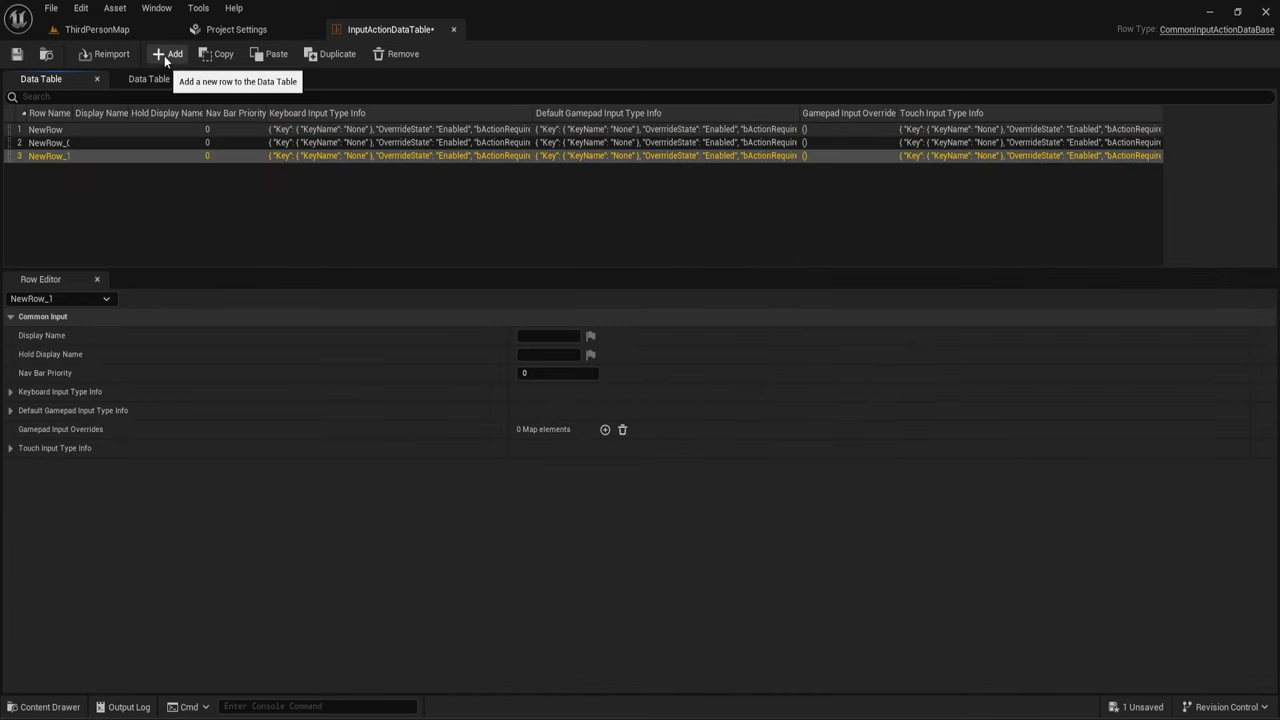
pyautogui.click(164, 55)
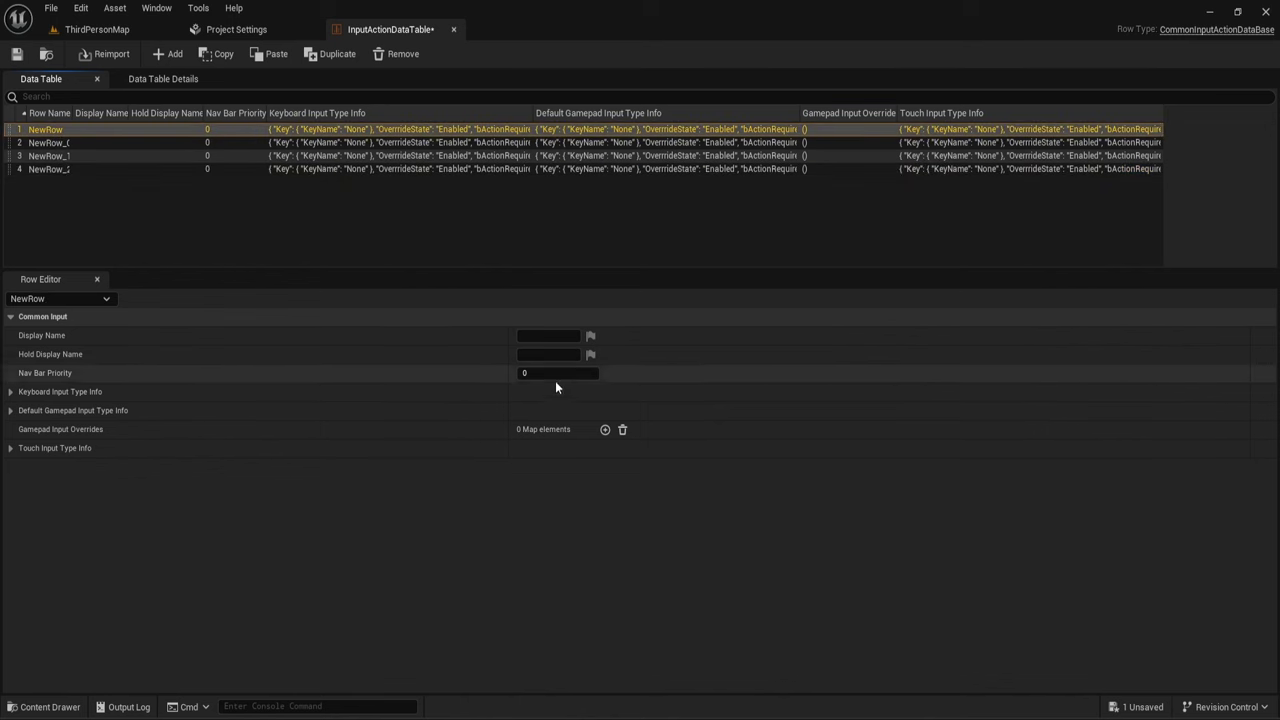
# Step: Rename the first row to Select and set both its display name and hold display name to Select
pyautogui.click(40, 131)
pyautogui.doubleClick(40, 131)
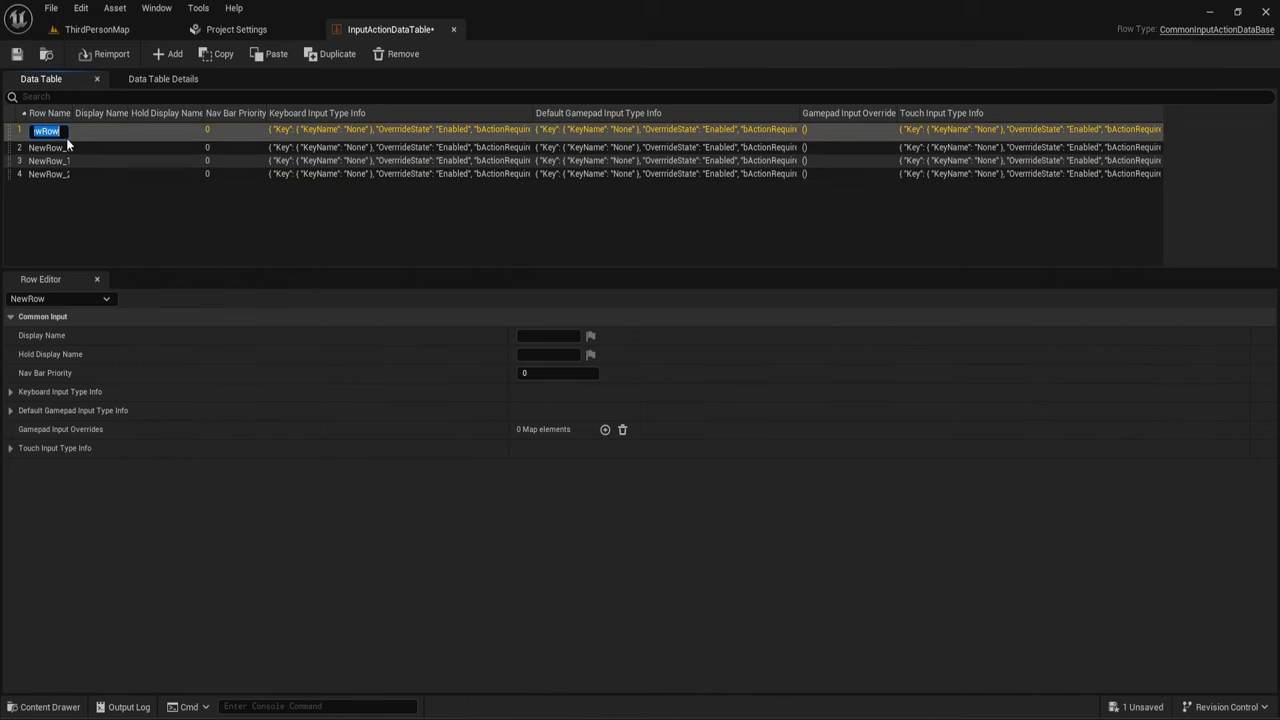
pyautogui.write('Select')
pyautogui.press('Return')
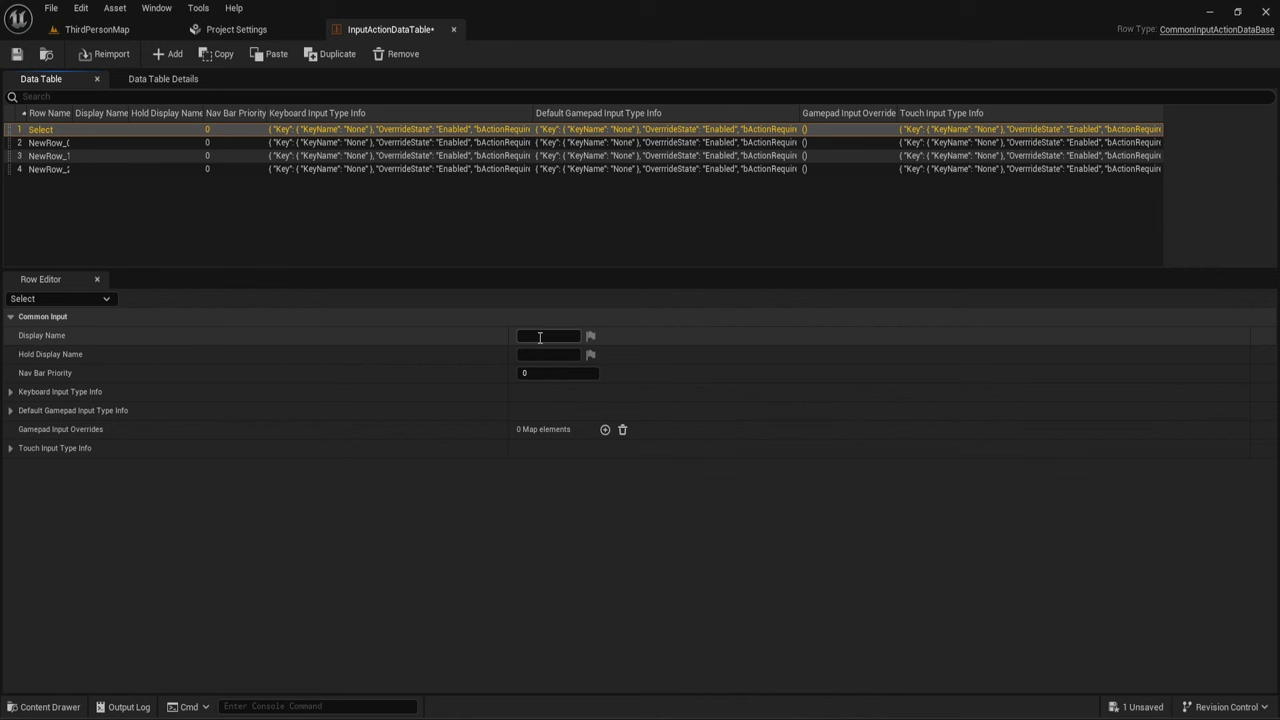
pyautogui.click(532, 338)
pyautogui.write('Select')
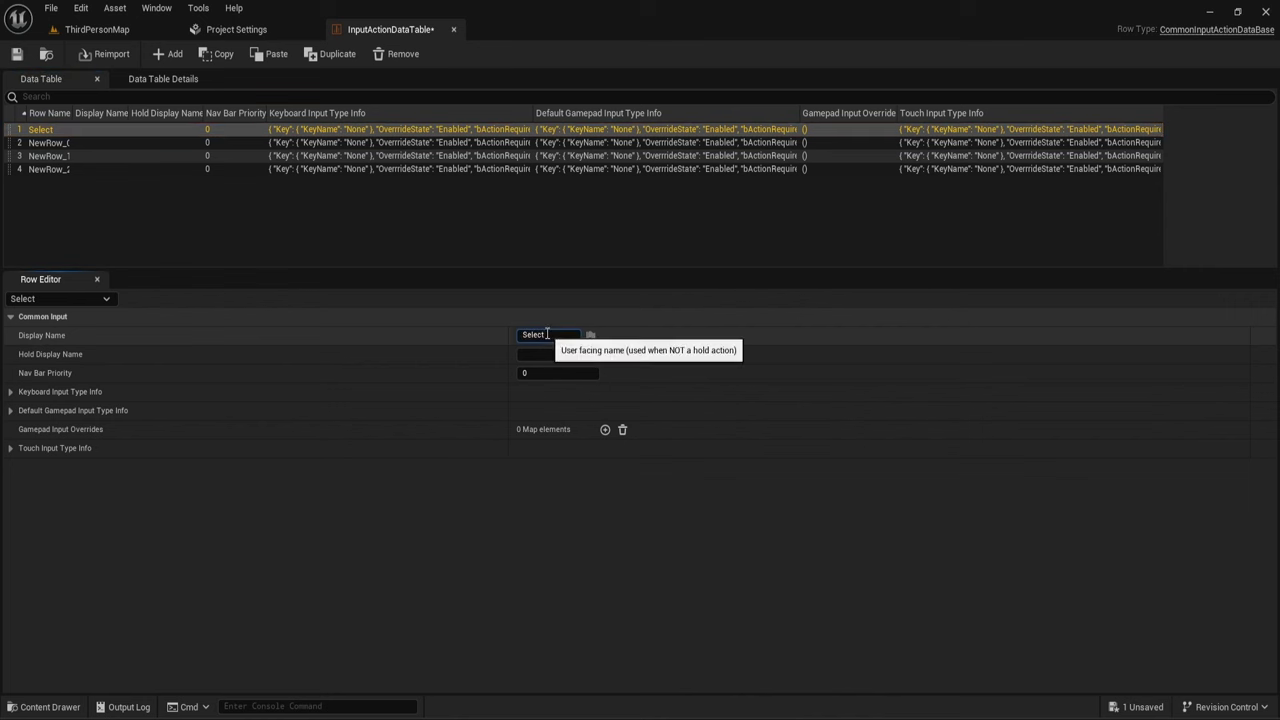
pyautogui.click(561, 354)
pyautogui.write('Select')
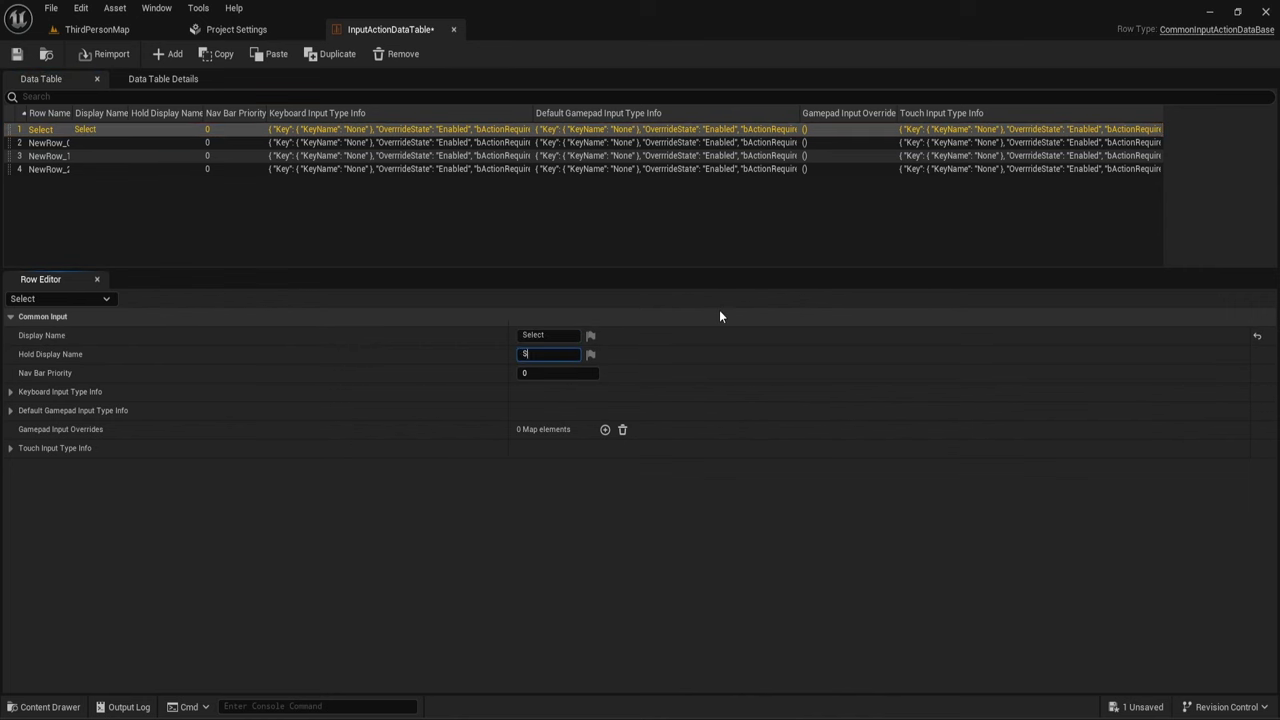
pyautogui.press('Return')
# Step: Rename the second row to Back and set both its display name and hold display name to Back
pyautogui.click(101, 140)
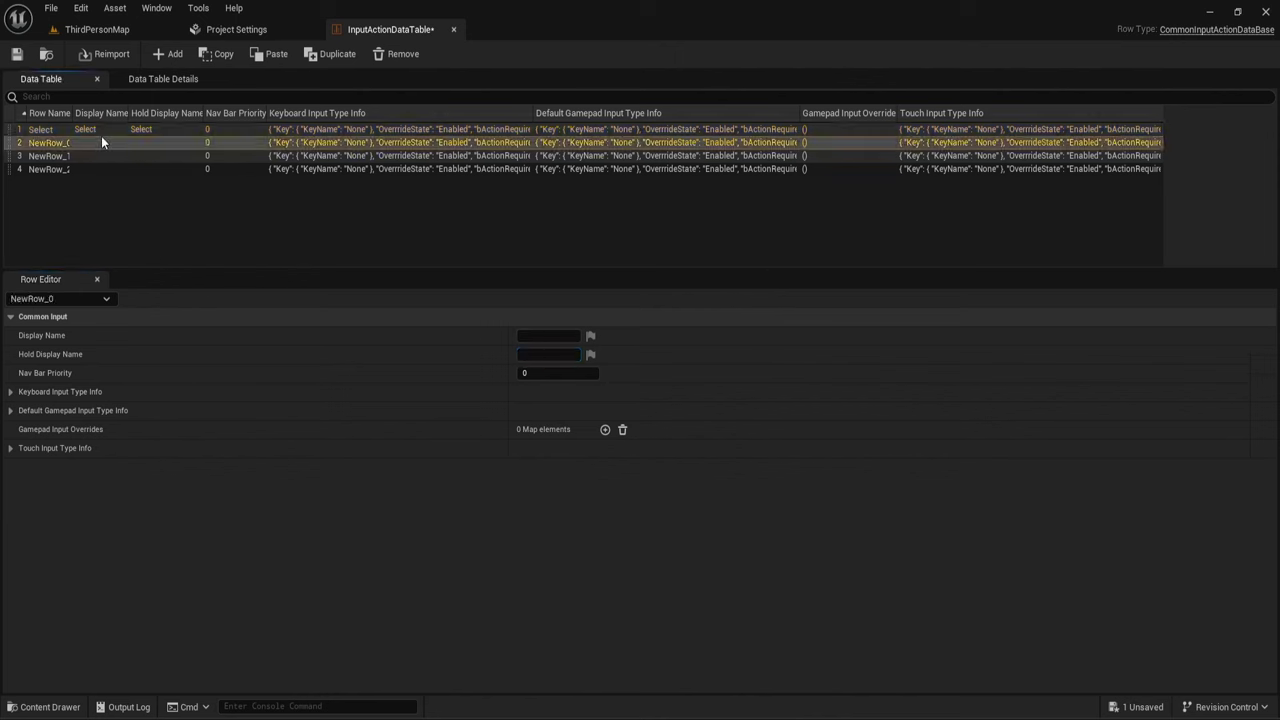
pyautogui.click(45, 144)
pyautogui.write('Back')
pyautogui.press('Return')
pyautogui.write('Back')
pyautogui.click(543, 354)
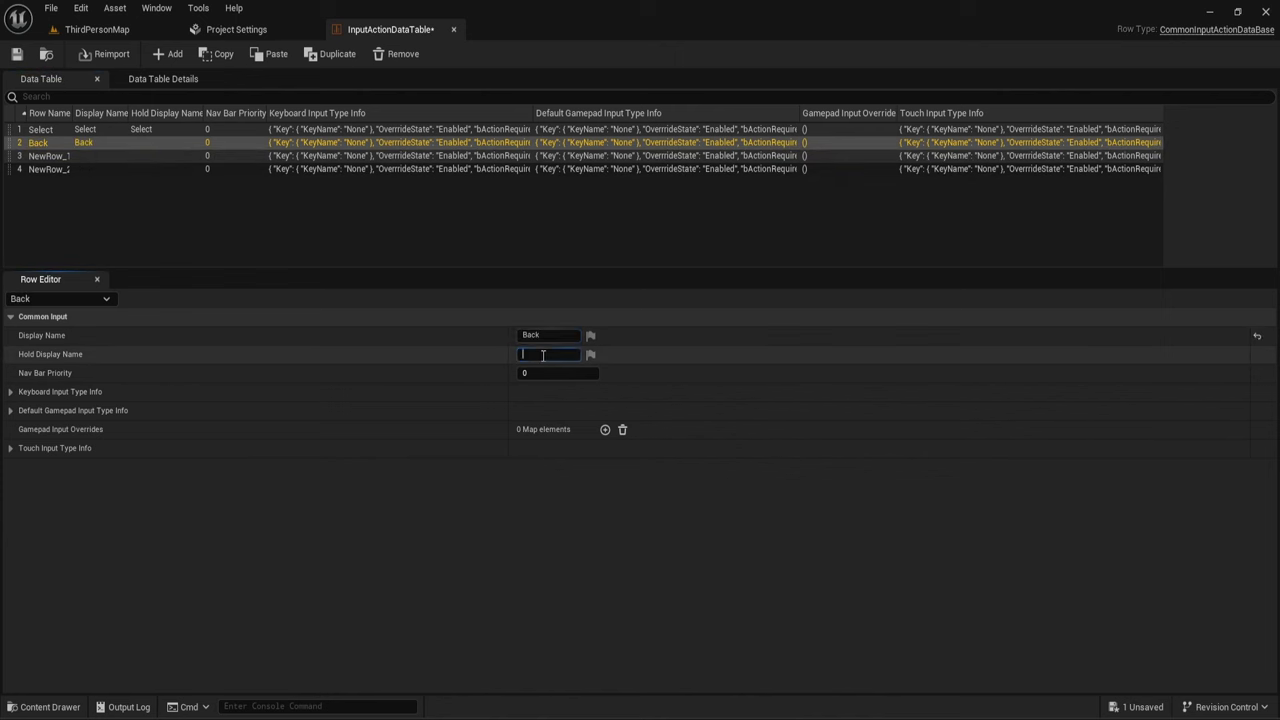
pyautogui.write('Back')
pyautogui.press('Return')
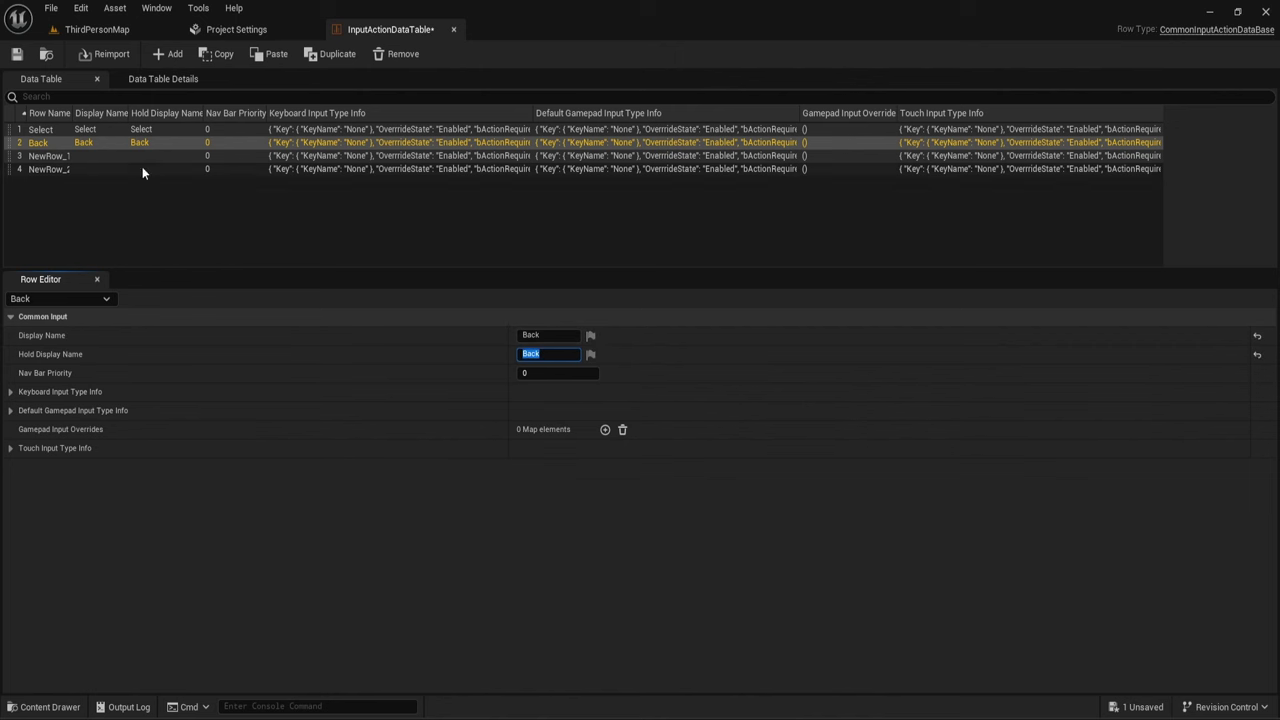
# Step: Rename the third row to TabLeft and set both its display name and hold display name to Tab Left
pyautogui.doubleClick(40, 156)
pyautogui.write('TabLeft')
pyautogui.press('Return')
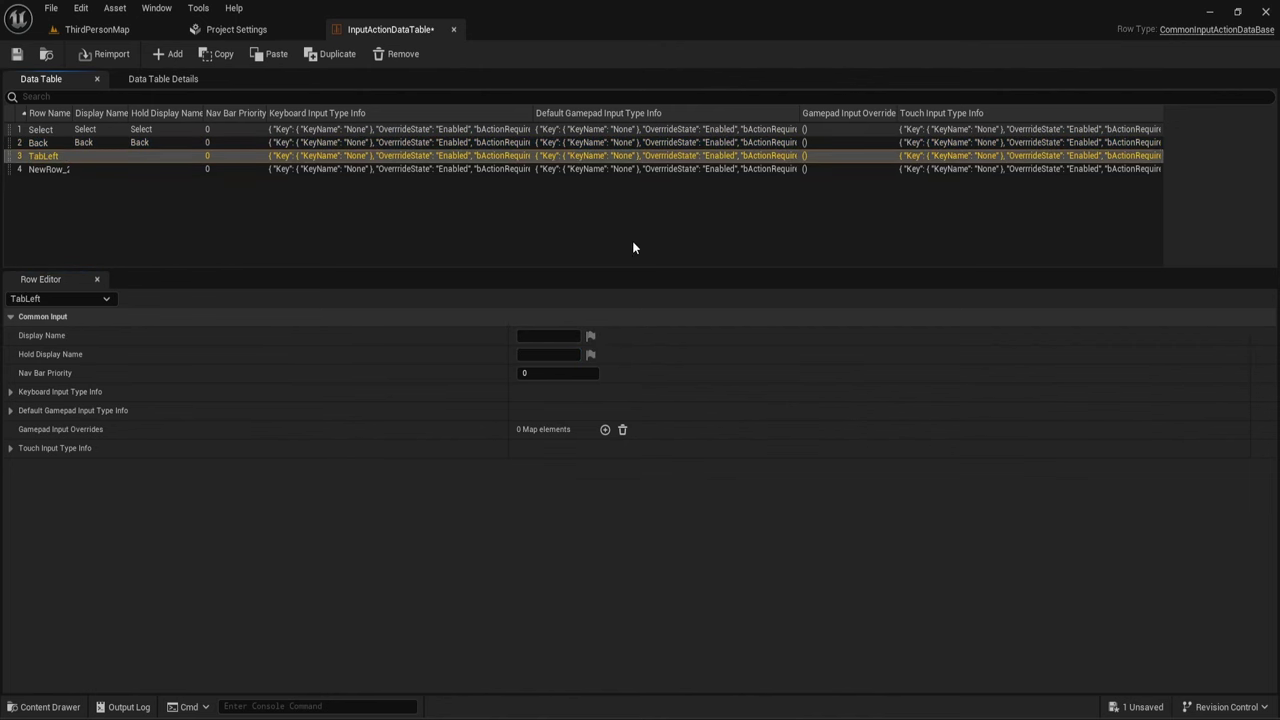
pyautogui.click(560, 337)
pyautogui.write('Tab')
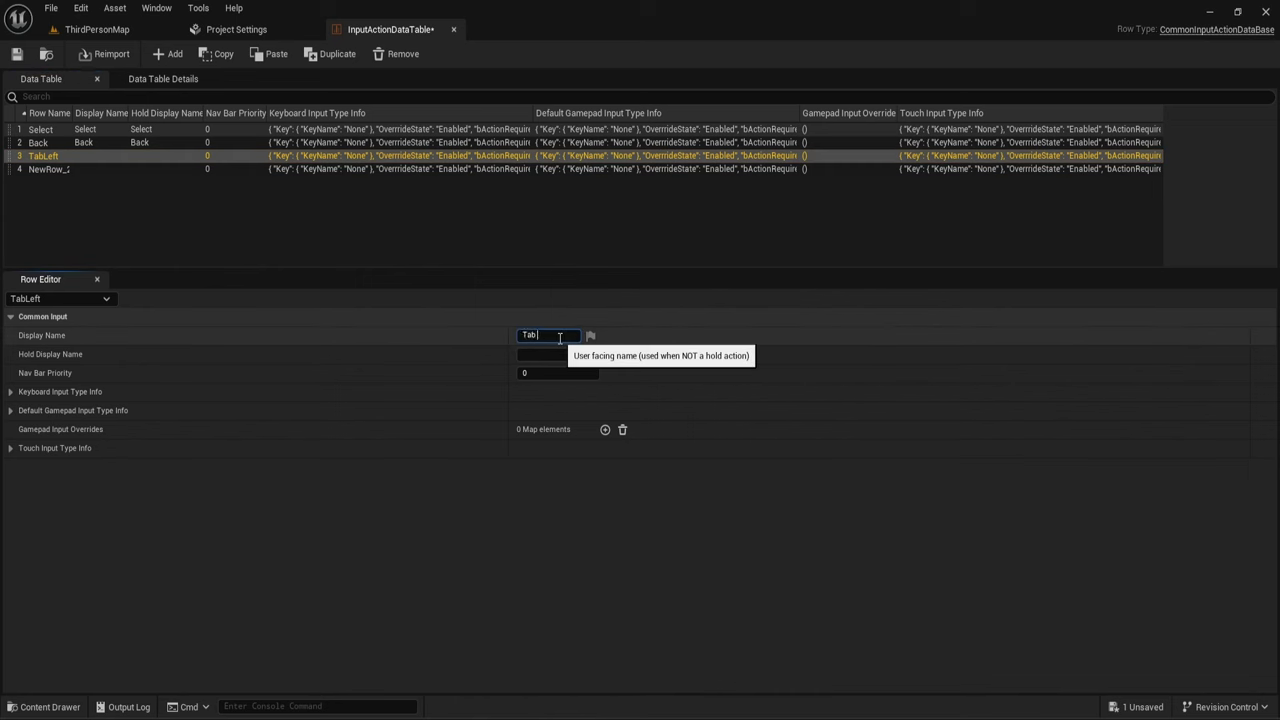
pyautogui.write(' L Left')
pyautogui.press('Return')
pyautogui.hotkey('ctrl', 'c')
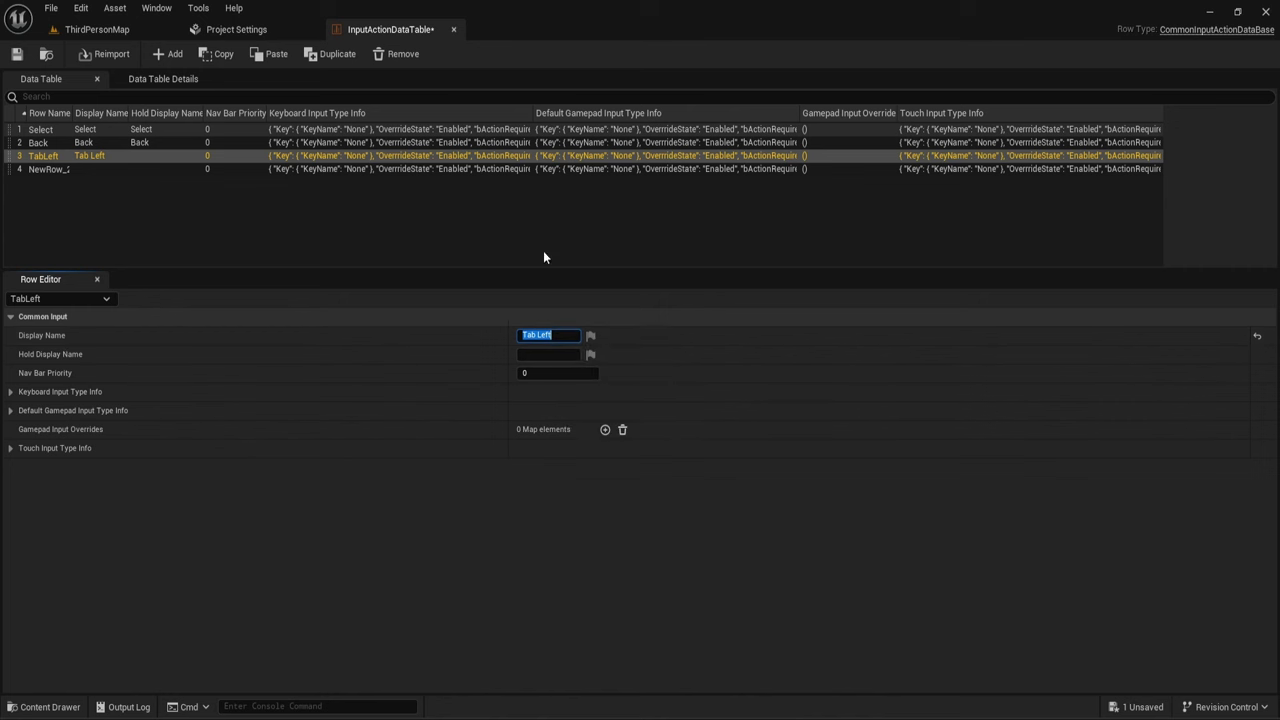
pyautogui.press('Tab')
pyautogui.hotkey('ctrl', 'v')
pyautogui.press('Return')
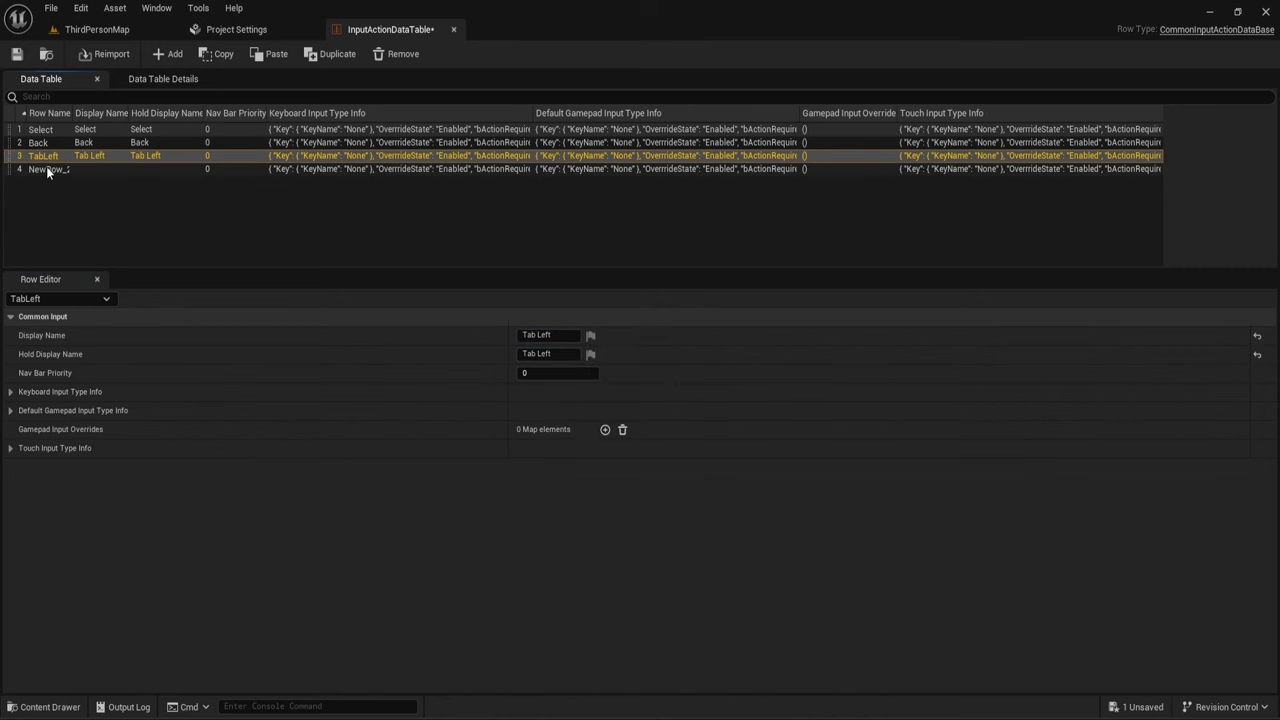
# Step: Set both the hold display name and the display name of the fourth row to Tab Right
pyautogui.click(46, 170)
pyautogui.click(532, 355)
pyautogui.hotkey('ctrl', 'v')
pyautogui.press('BackSpace')
pyautogui.press('BackSpace')
pyautogui.press('BackSpace')
pyautogui.press('BackSpace')
pyautogui.press('BackSpace')
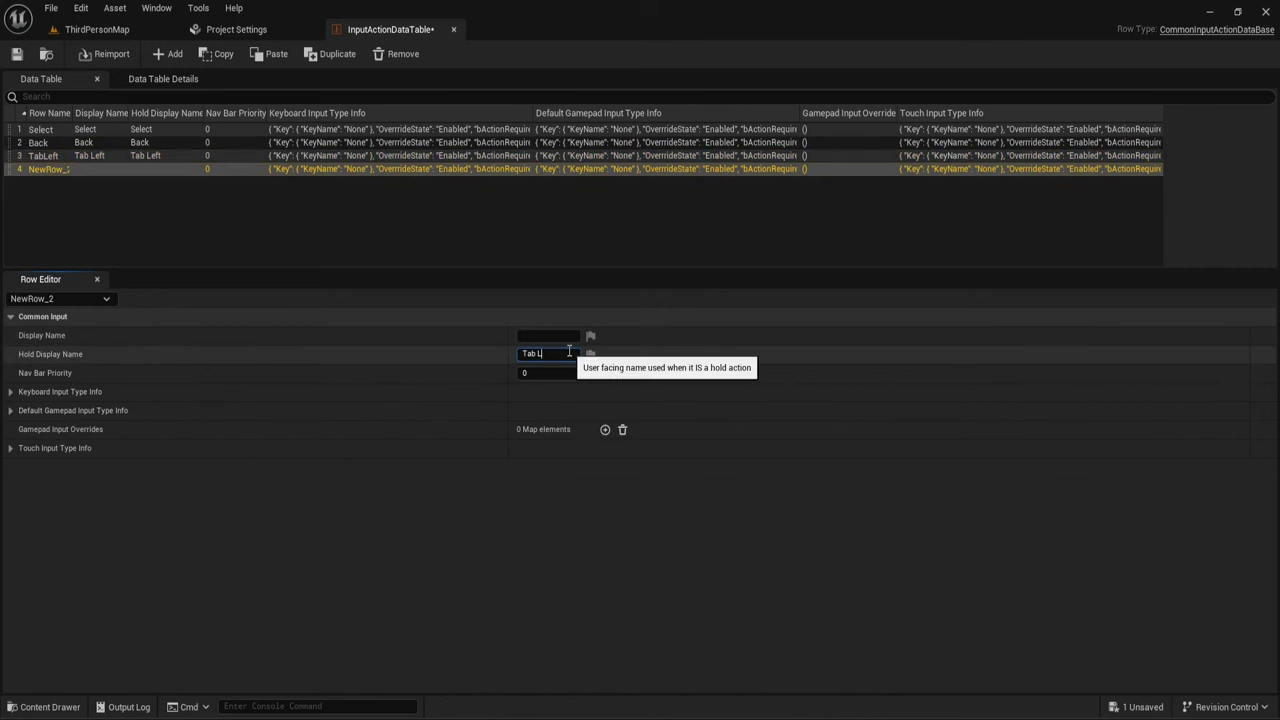
pyautogui.write('Right')
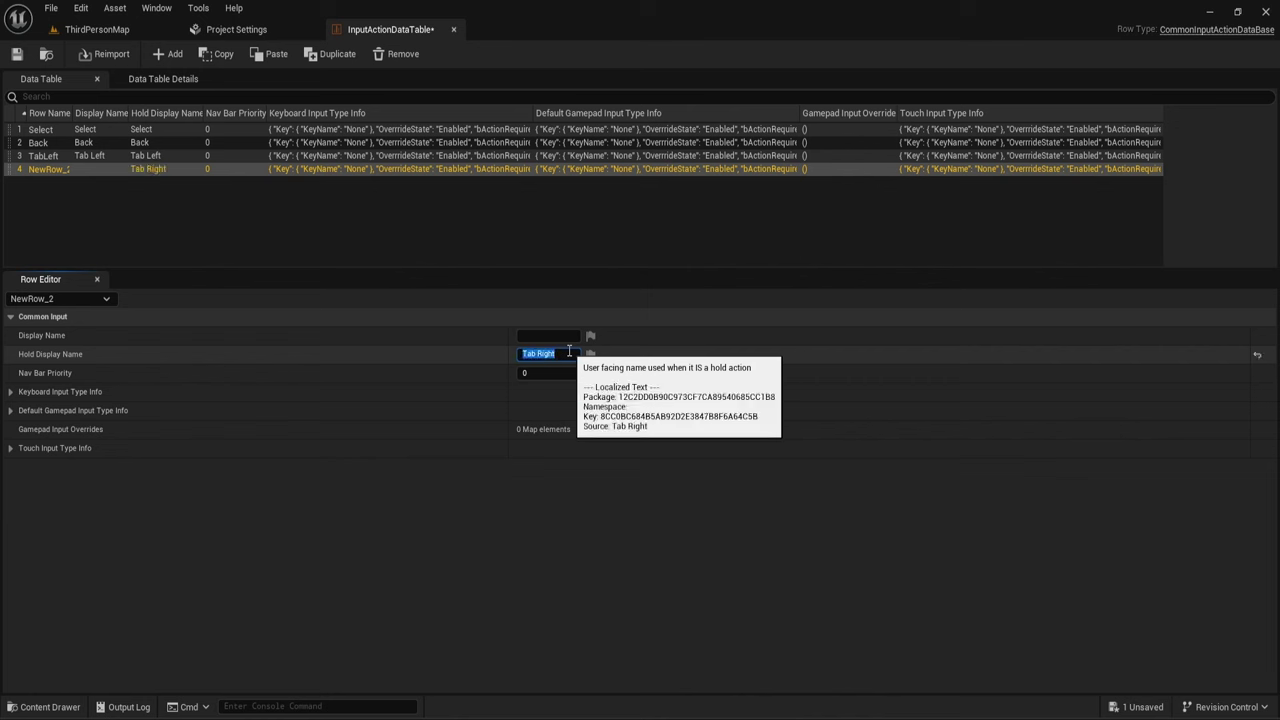
pyautogui.press('Return')
pyautogui.hotkey('ctrl', 'c')
pyautogui.click(530, 336)
pyautogui.hotkey('ctrl', 'v')
pyautogui.press('Return')
# Step: Rename the fourth row to TabRight, without a space
pyautogui.doubleClick(46, 170)
pyautogui.hotkey('ctrl', 'v')
pyautogui.press('Left')
pyautogui.press('Left')
pyautogui.press('Left')
pyautogui.press('Left')
pyautogui.press('Left')
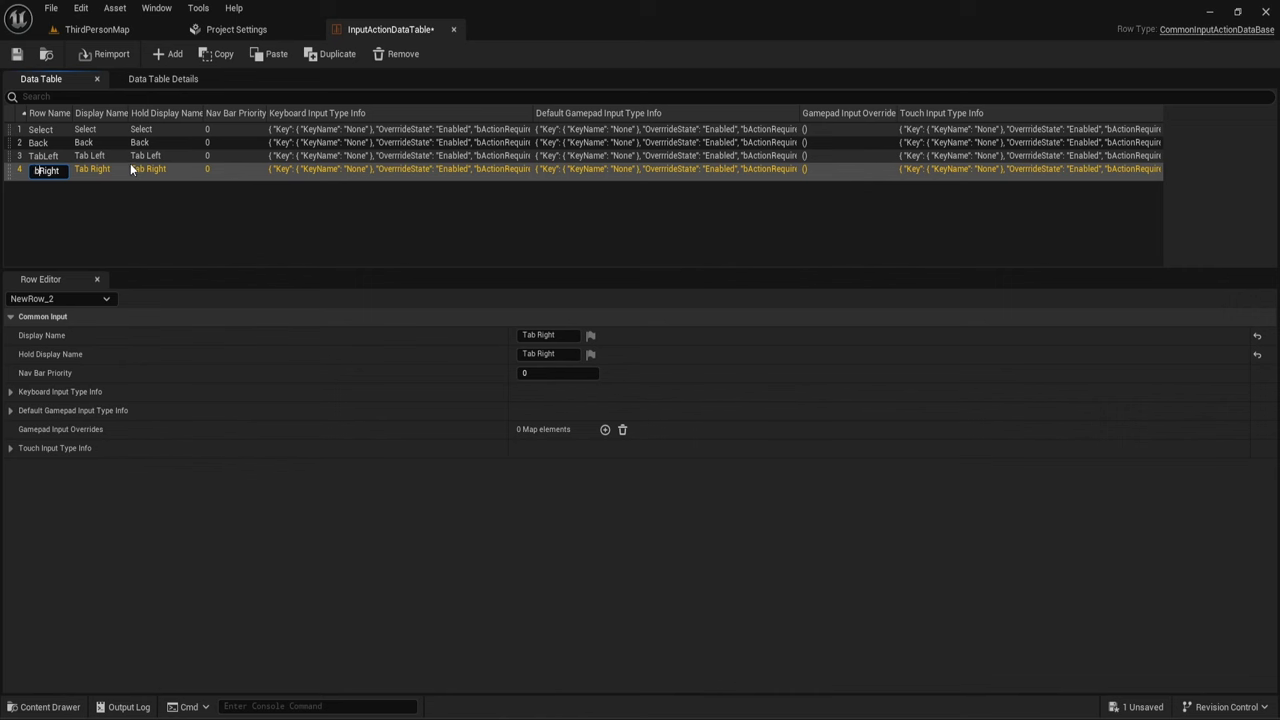
pyautogui.click(175, 228)
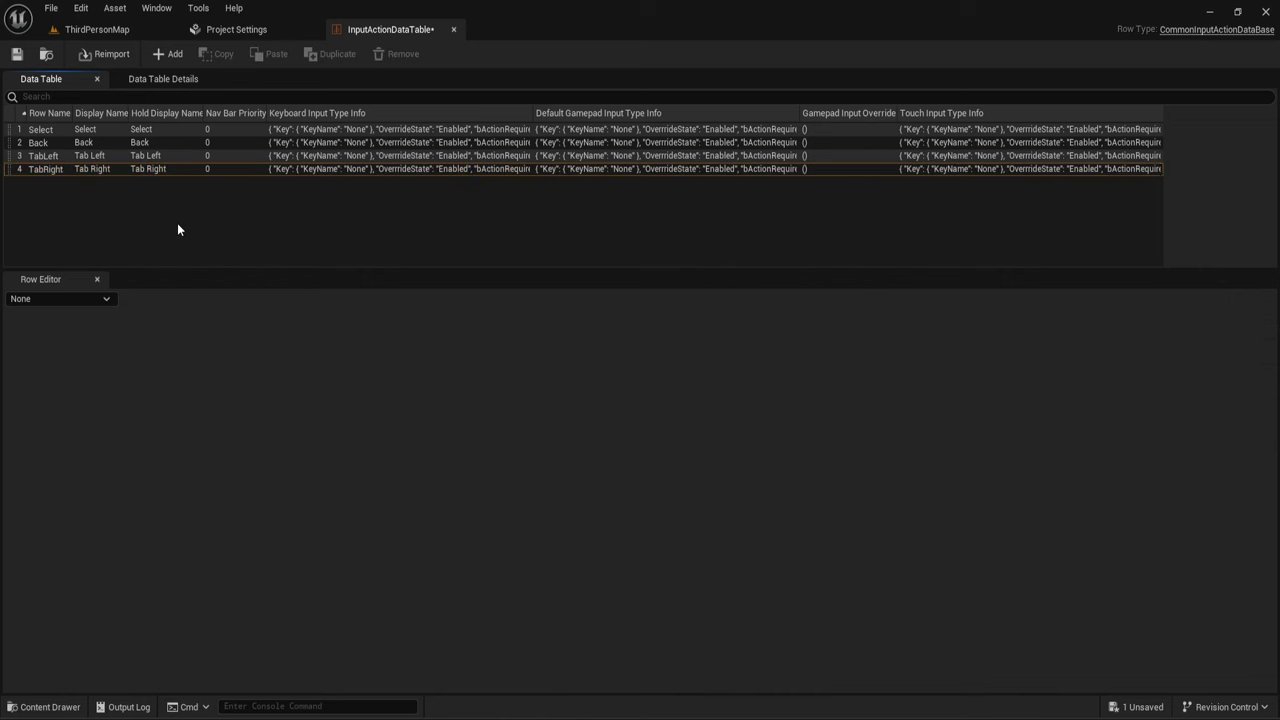